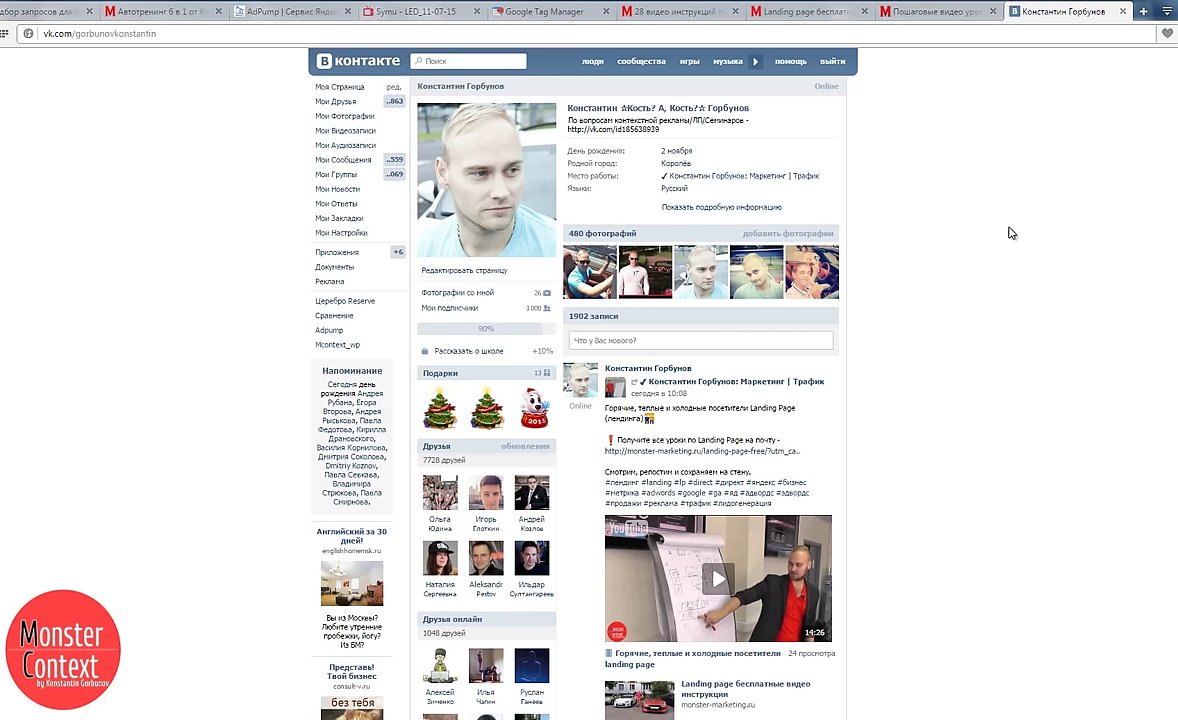
- Look through the three monster-marketing.ru landing pages and the site's Google Tag Manager container
{"action": "key", "text": "ctrl+shift+Tab"}
{"action": "key", "text": "ctrl+shift+Tab"}
{"action": "key", "text": "ctrl+shift+Tab"}
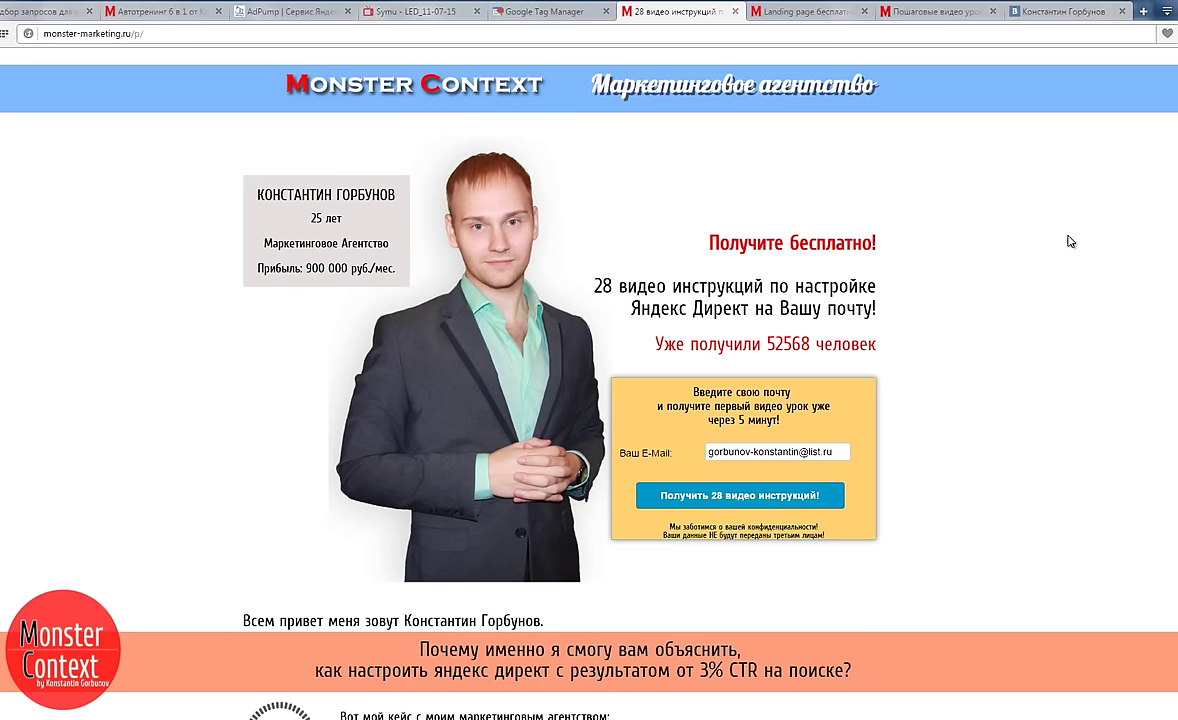
{"action": "left_click", "coordinate": [830, 15]}
{"action": "left_click", "coordinate": [680, 17]}
{"action": "left_click", "coordinate": [534, 15]}
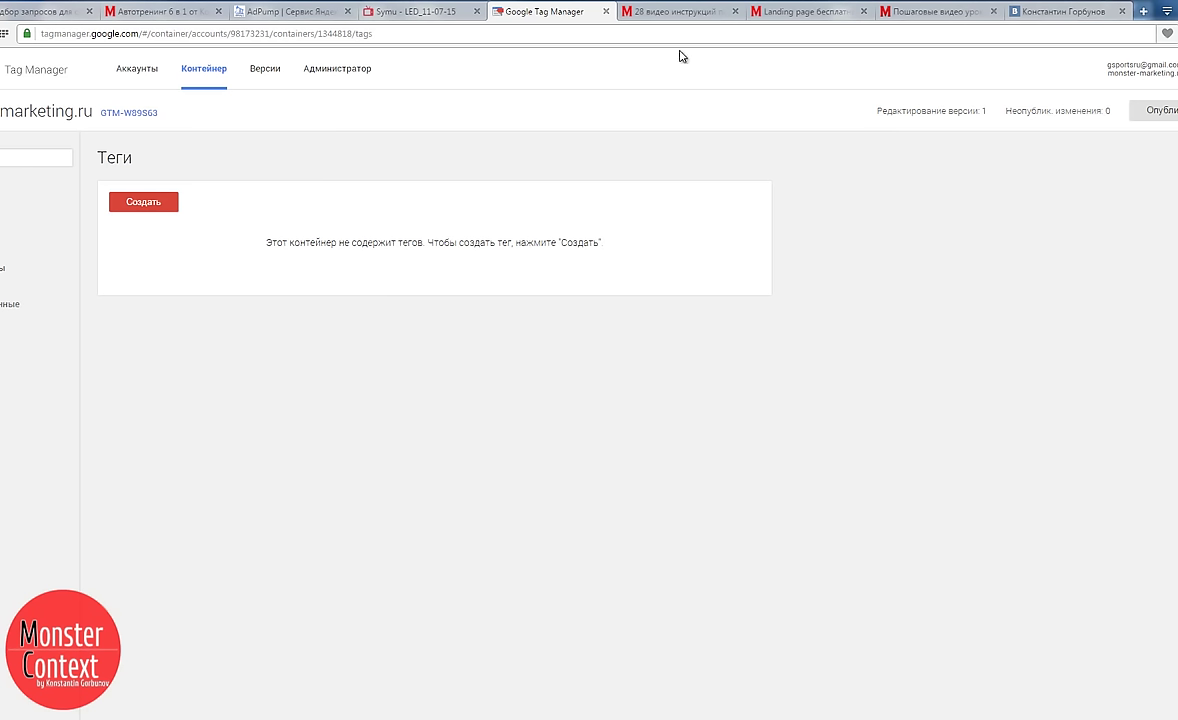
{"action": "left_click", "coordinate": [678, 14]}
{"action": "left_click", "coordinate": [805, 13]}
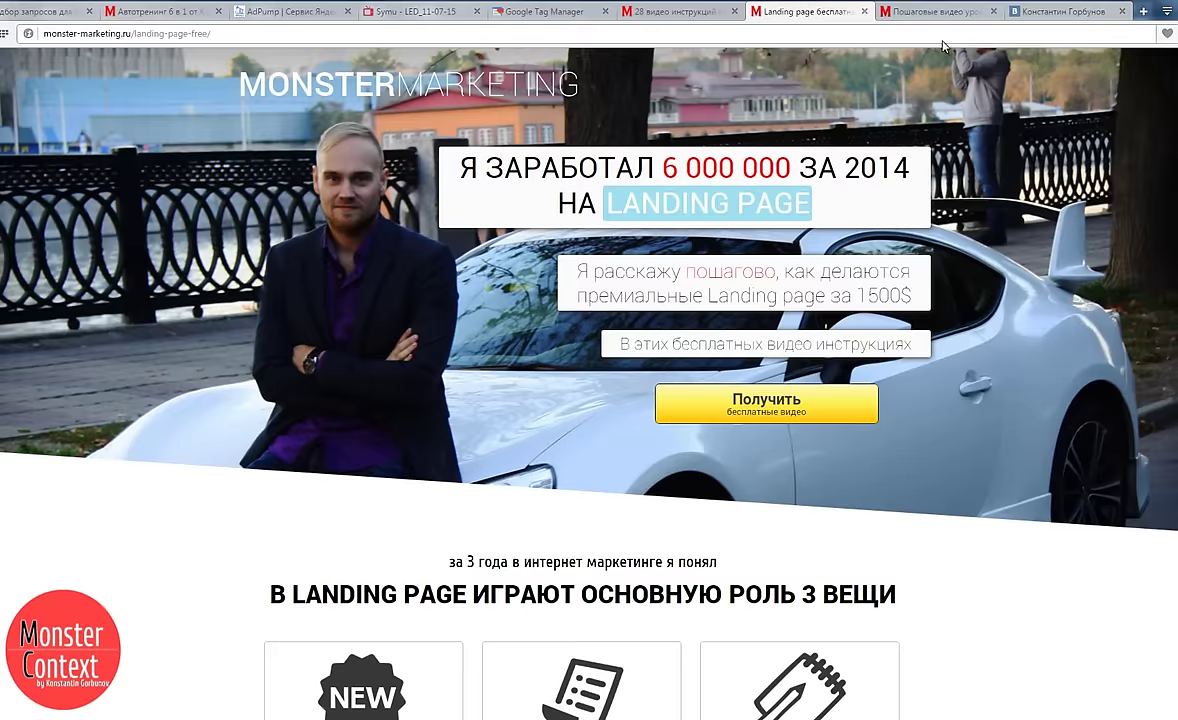
{"action": "left_click", "coordinate": [890, 12]}
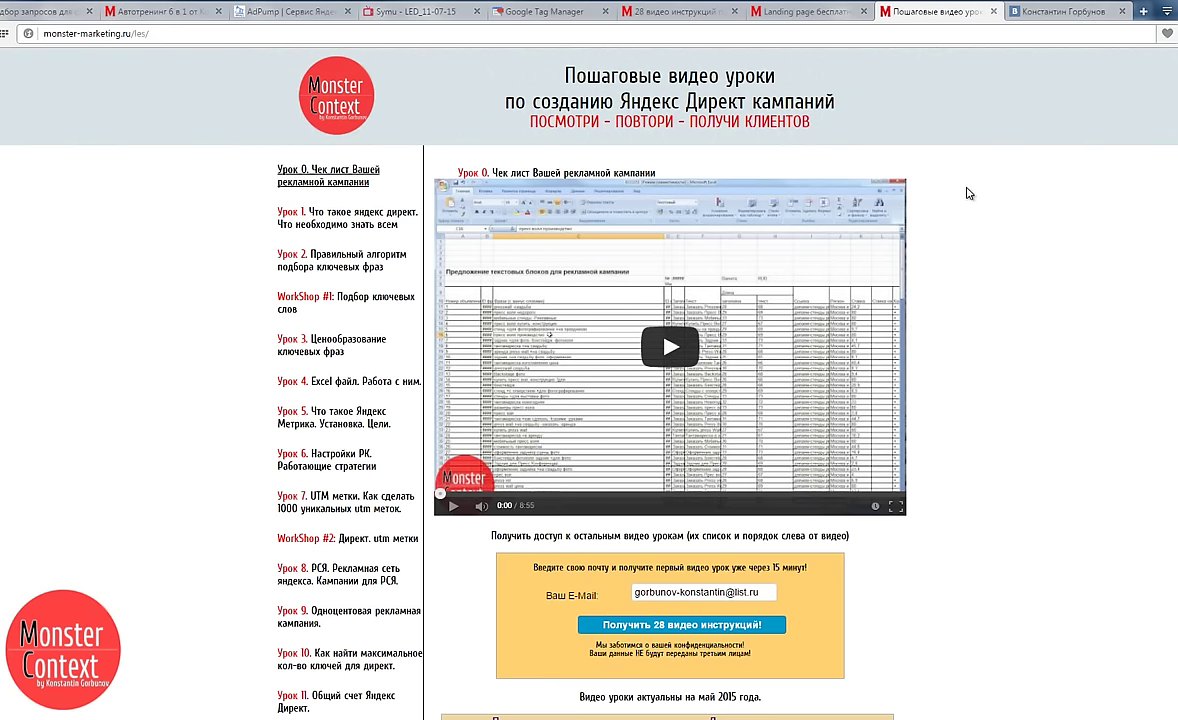
{"action": "key", "text": "ctrl+shift+Tab"}
{"action": "key", "text": "ctrl+shift+Tab"}
{"action": "key", "text": "ctrl+shift+Tab"}
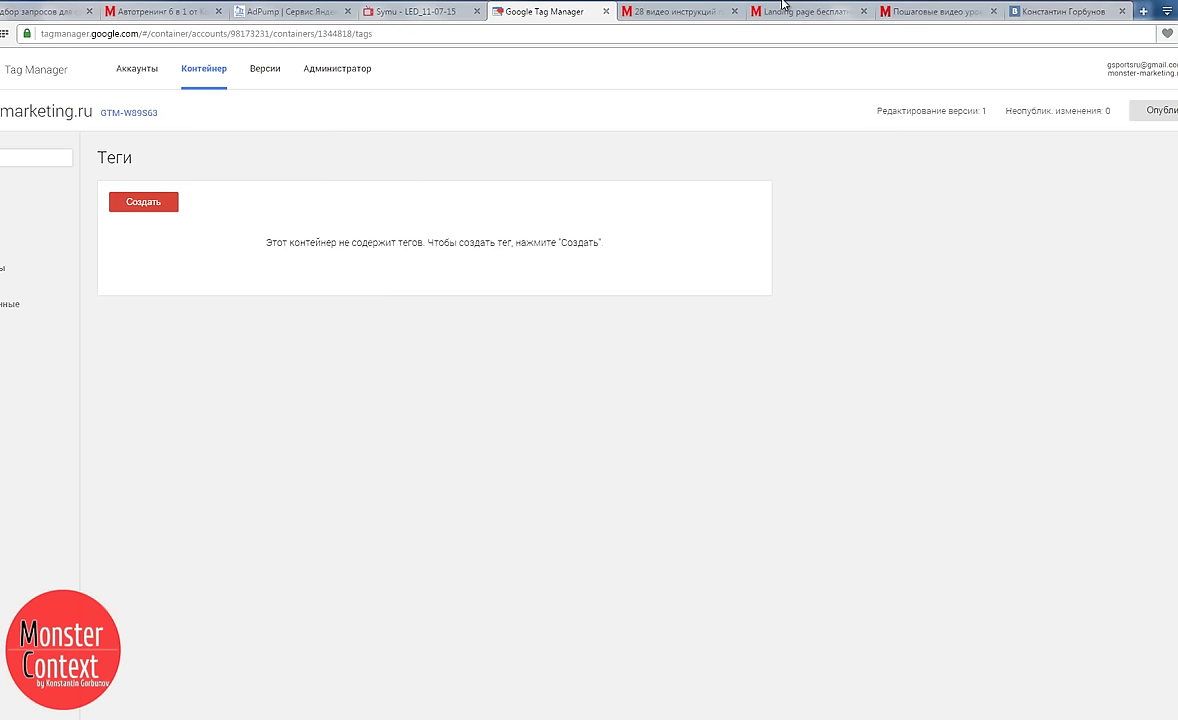
{"action": "left_click", "coordinate": [682, 12]}
{"action": "left_click", "coordinate": [805, 12]}
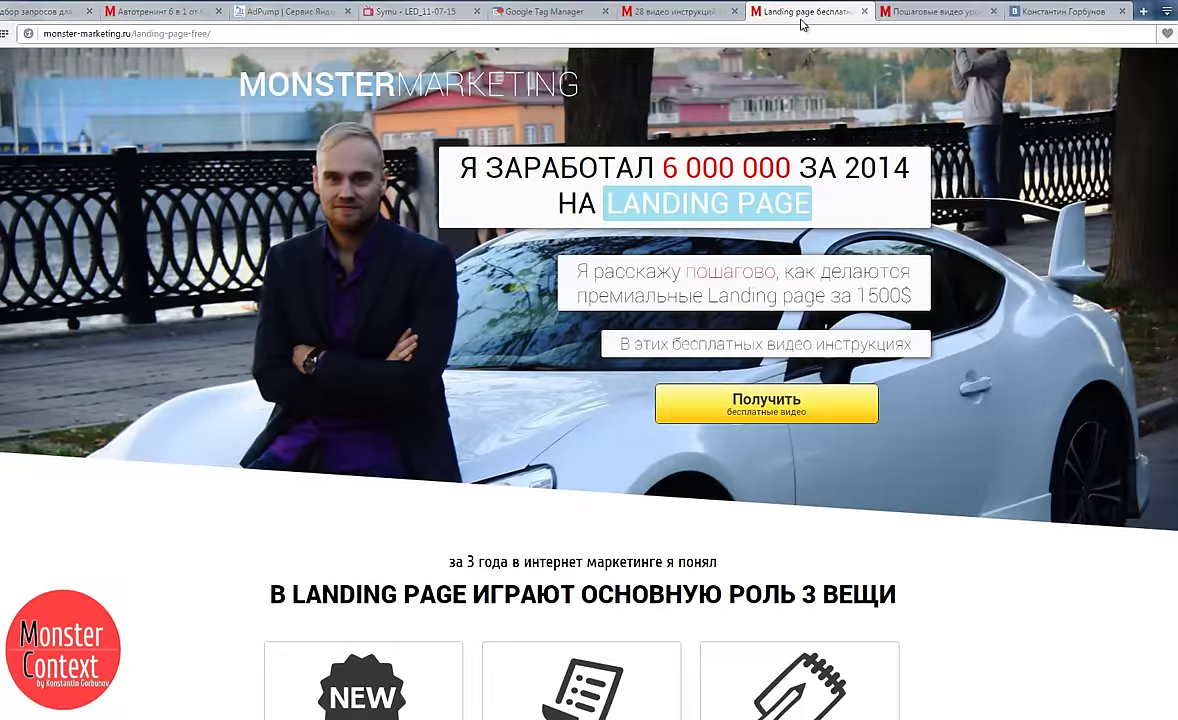
{"action": "left_click", "coordinate": [895, 12]}
{"action": "left_click", "coordinate": [795, 12]}
{"action": "left_click", "coordinate": [677, 12]}
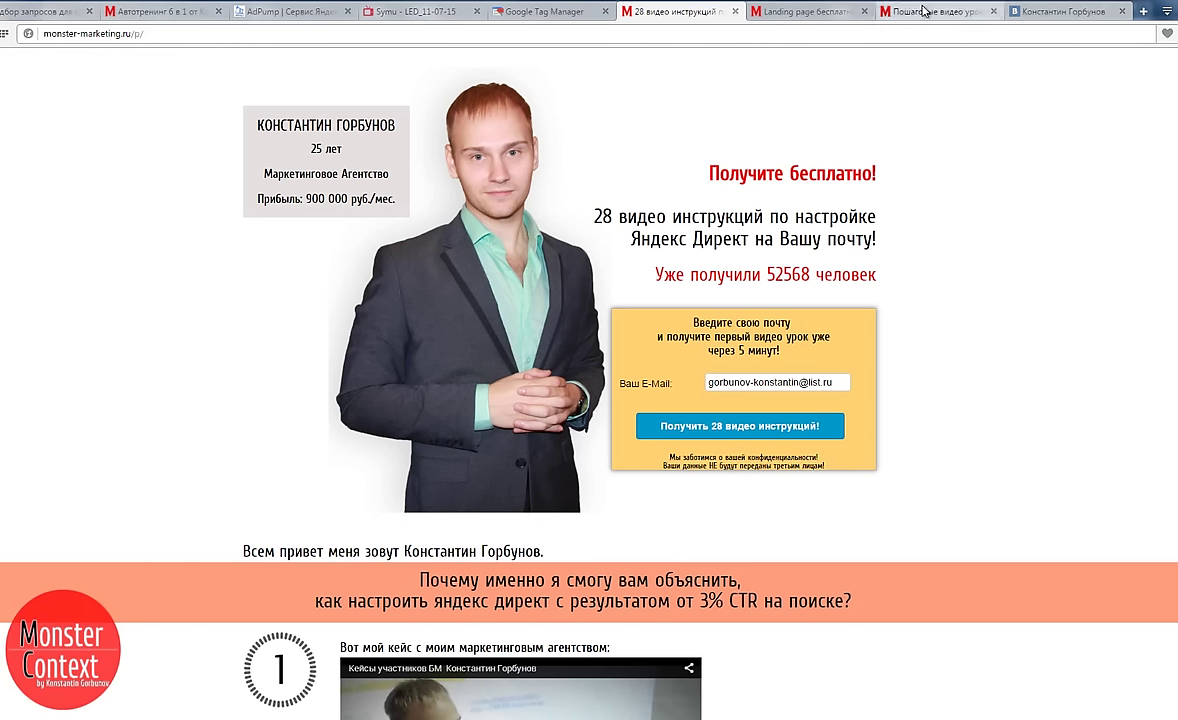
{"action": "left_click", "coordinate": [520, 14]}
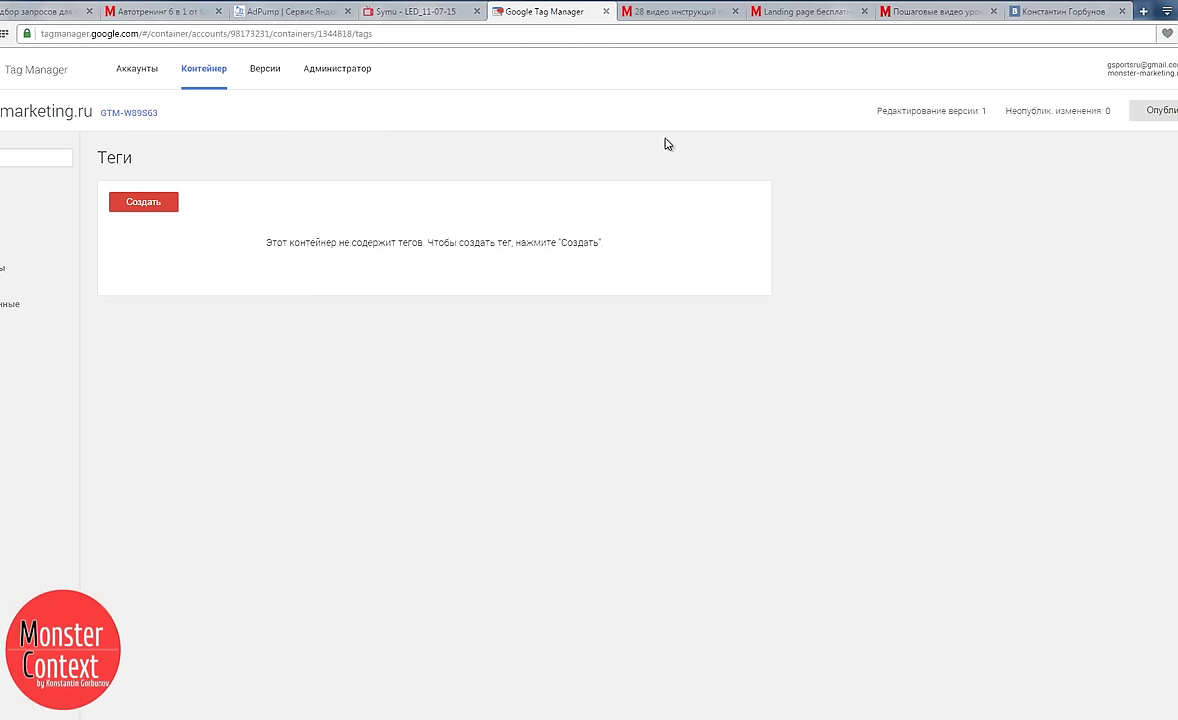
- In the monster-marketing.ru container, start a new tag with Google Analytics as the product and Universal Analytics as the tag type
{"action": "left_click", "coordinate": [3, 74]}
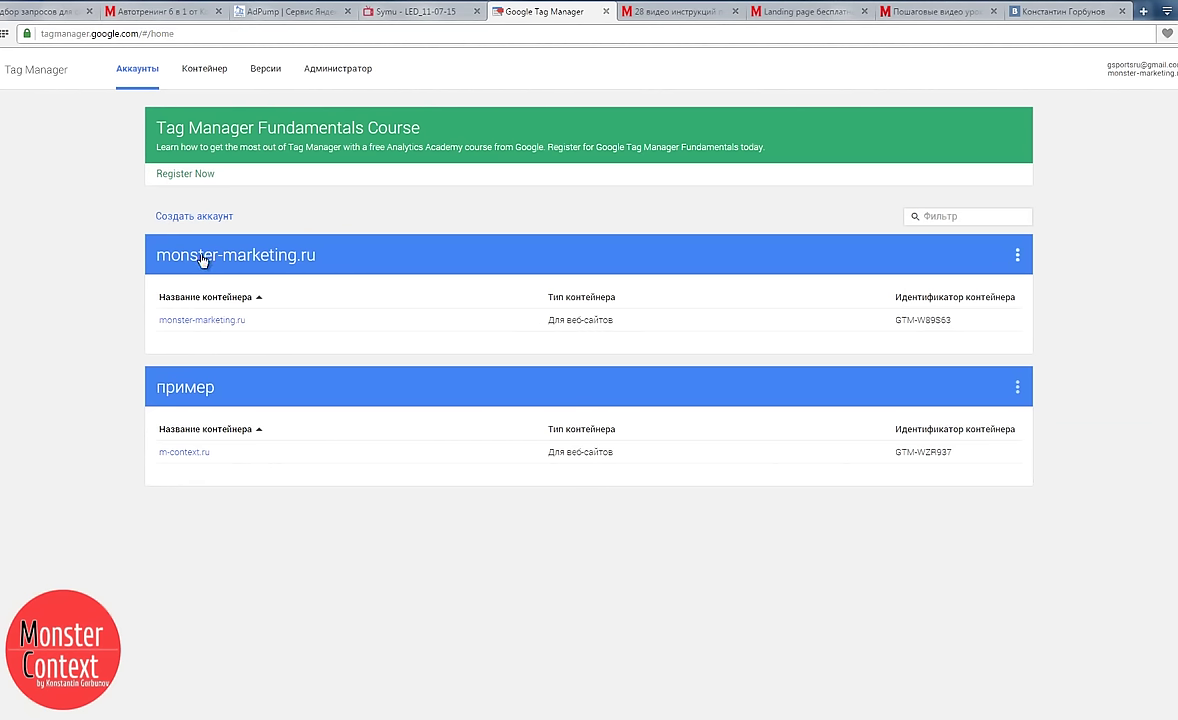
{"action": "left_click", "coordinate": [218, 320]}
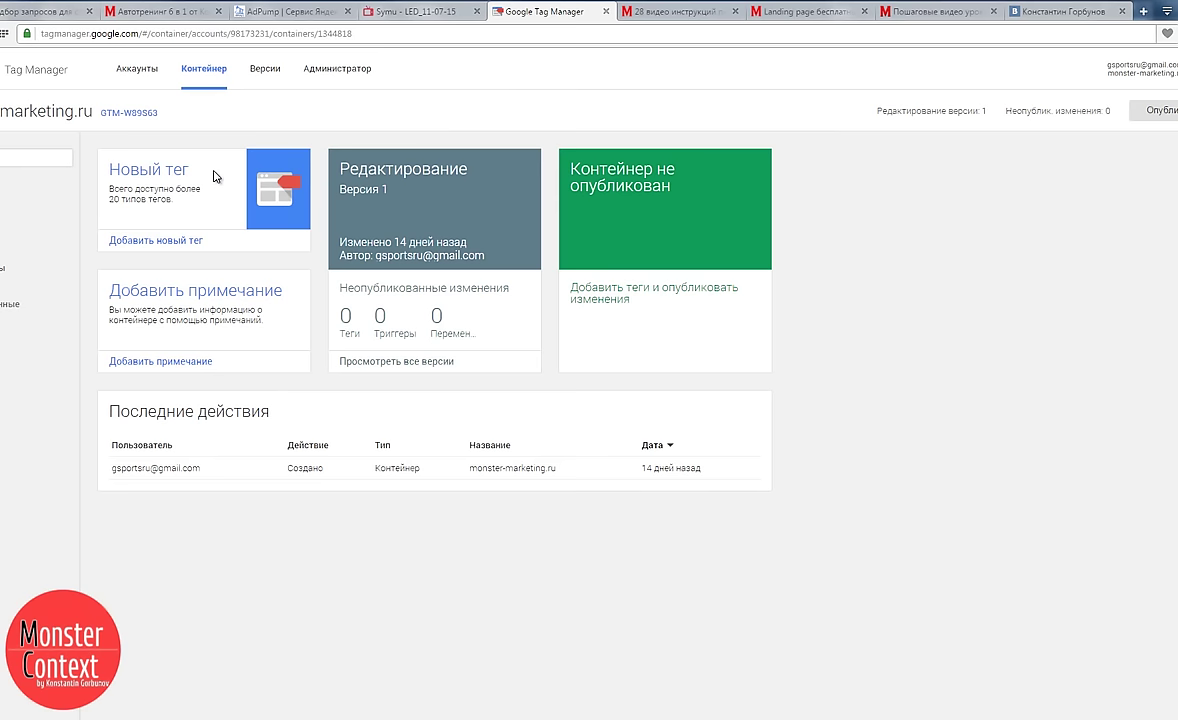
{"action": "left_click", "coordinate": [168, 168]}
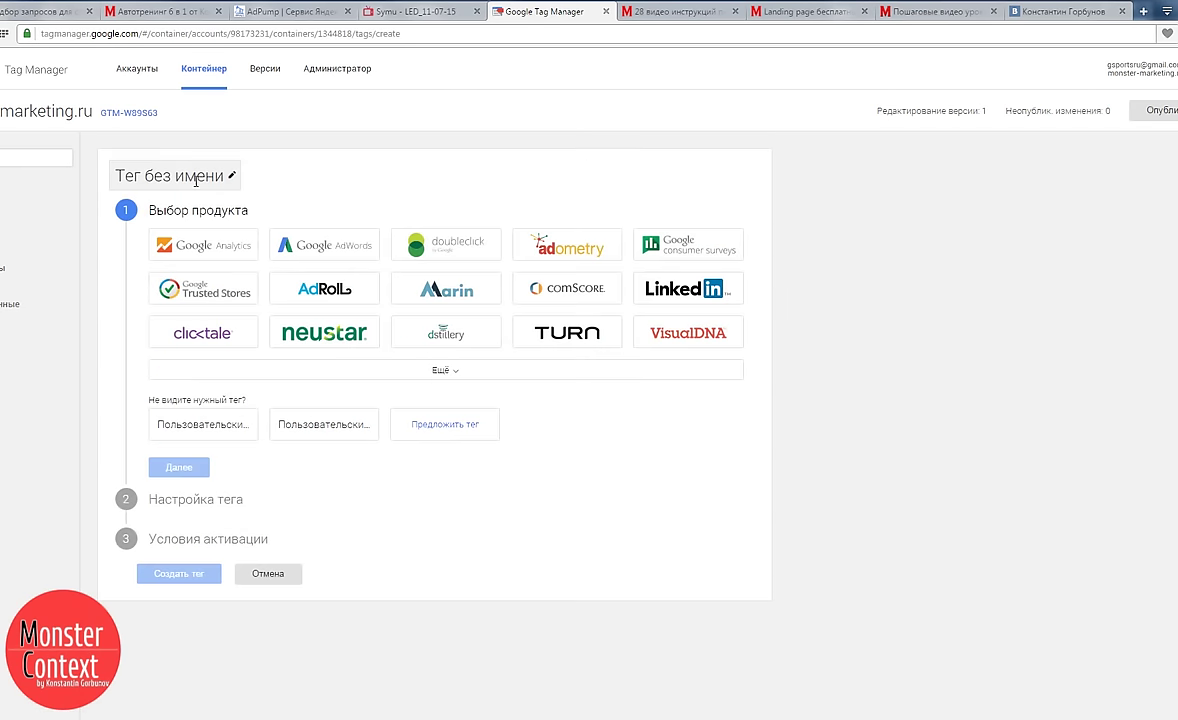
{"action": "left_click", "coordinate": [199, 258]}
{"action": "left_click", "coordinate": [222, 318]}
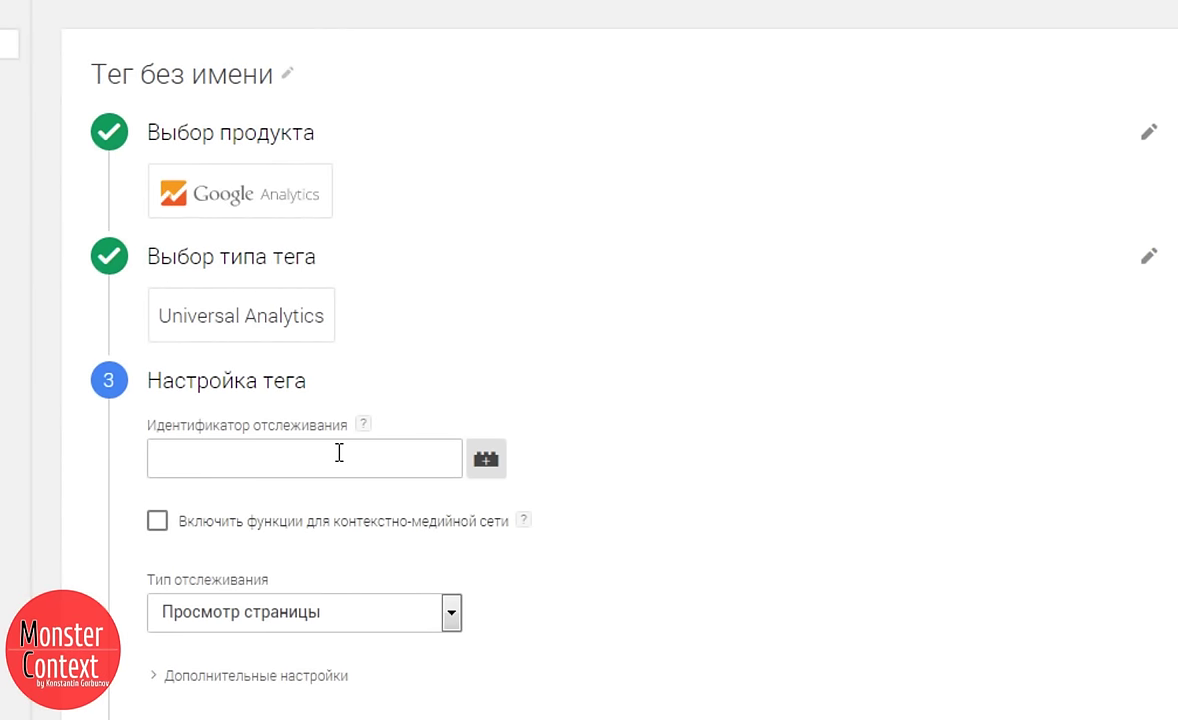
- Copy the Google Analytics tracking ID from the source code of monster-marketing.ru/p/ into the new tag's tracking ID
{"action": "left_click", "coordinate": [339, 453]}
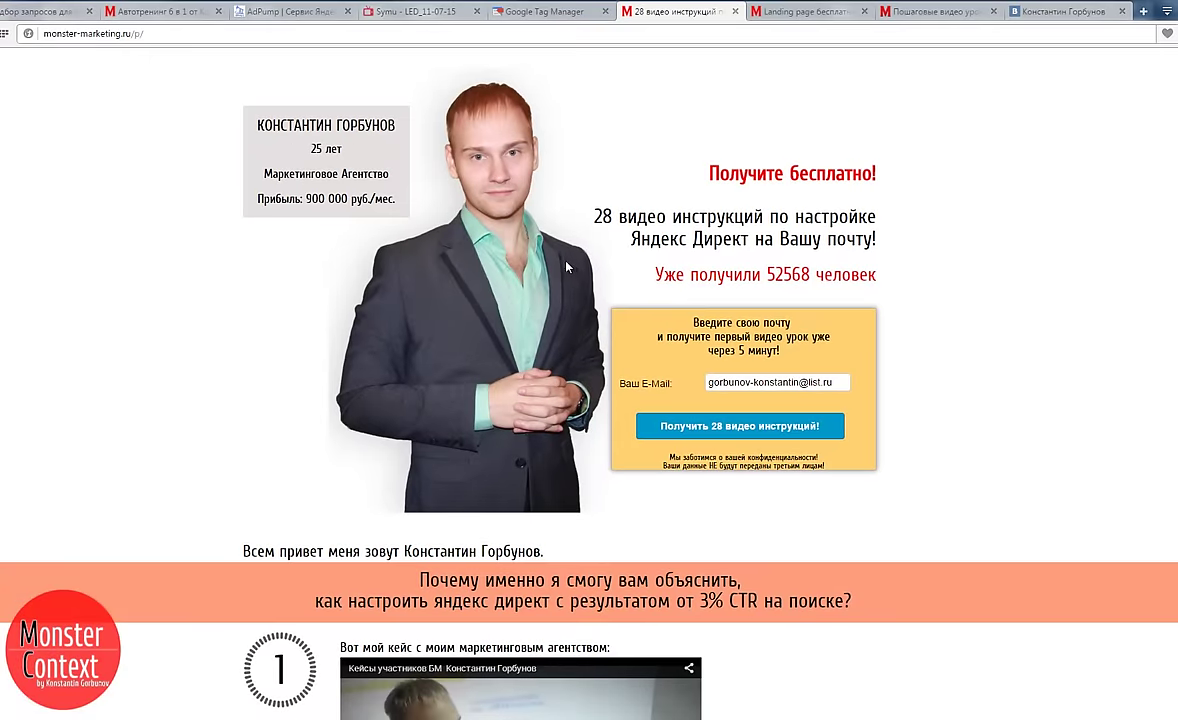
{"action": "right_click", "coordinate": [566, 267]}
{"action": "left_click", "coordinate": [600, 436]}
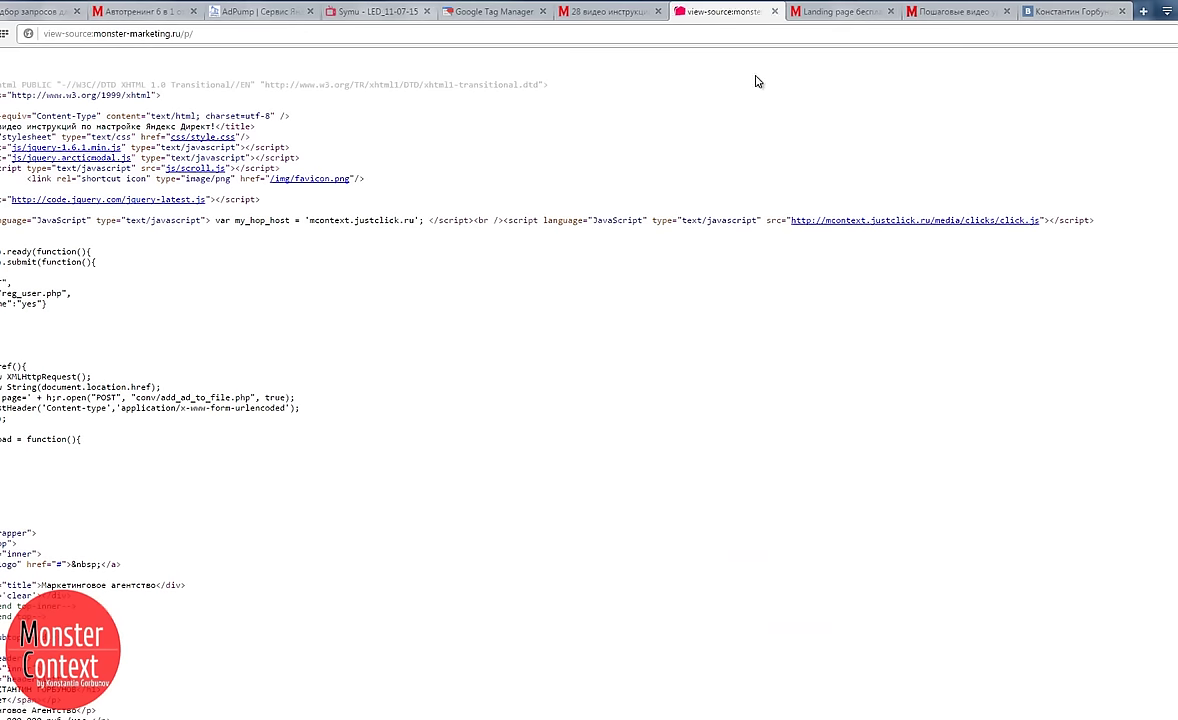
{"action": "scroll", "coordinate": [619, 498], "scroll_direction": "down", "scroll_amount": 15}
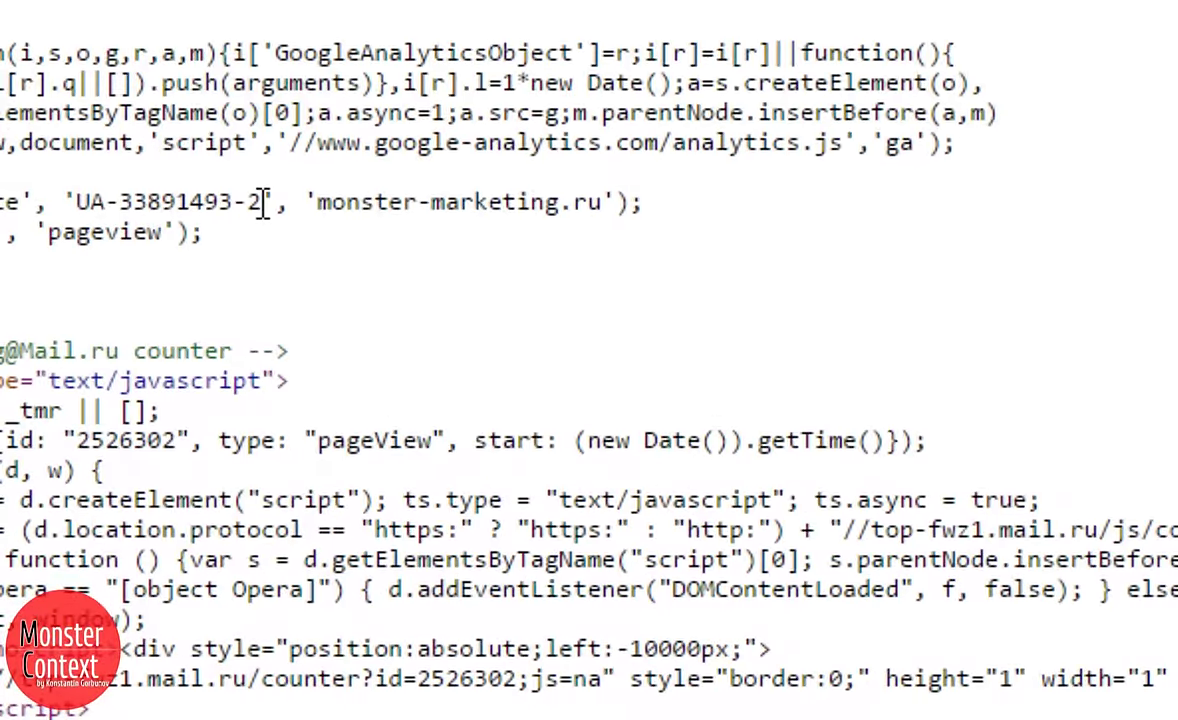
{"action": "left_click_drag", "start_coordinate": [262, 203], "coordinate": [80, 200]}
{"action": "key", "text": "ctrl+c"}
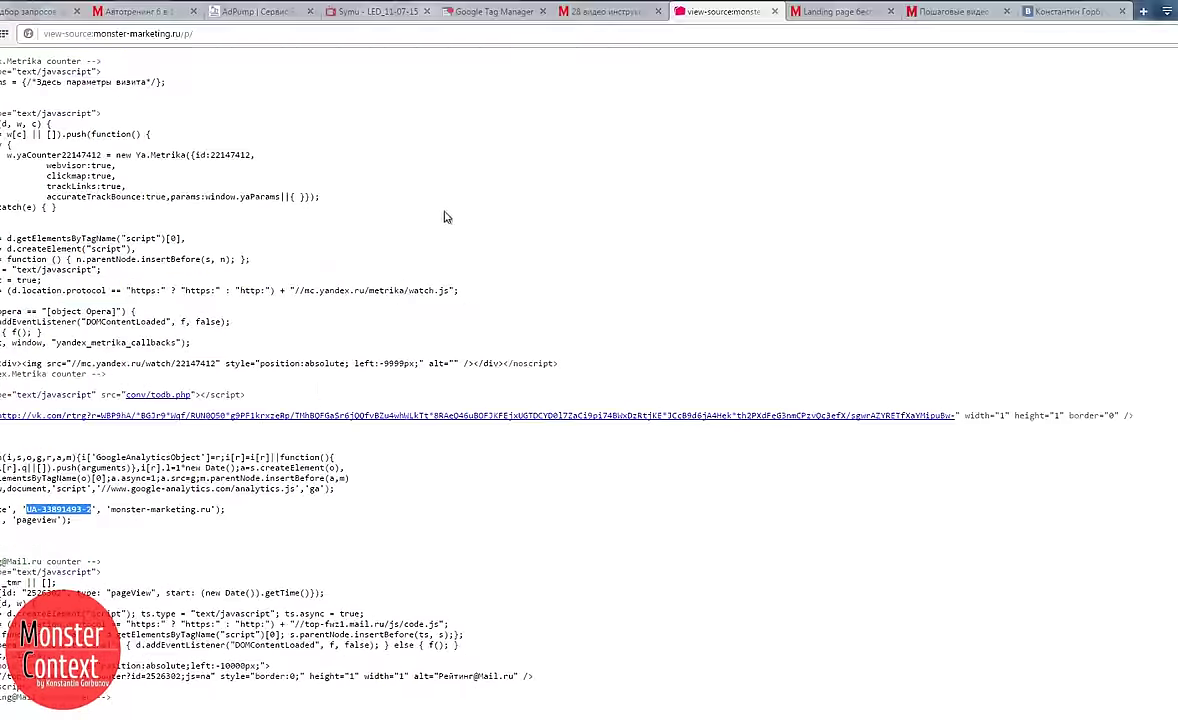
{"action": "left_click", "coordinate": [575, 12]}
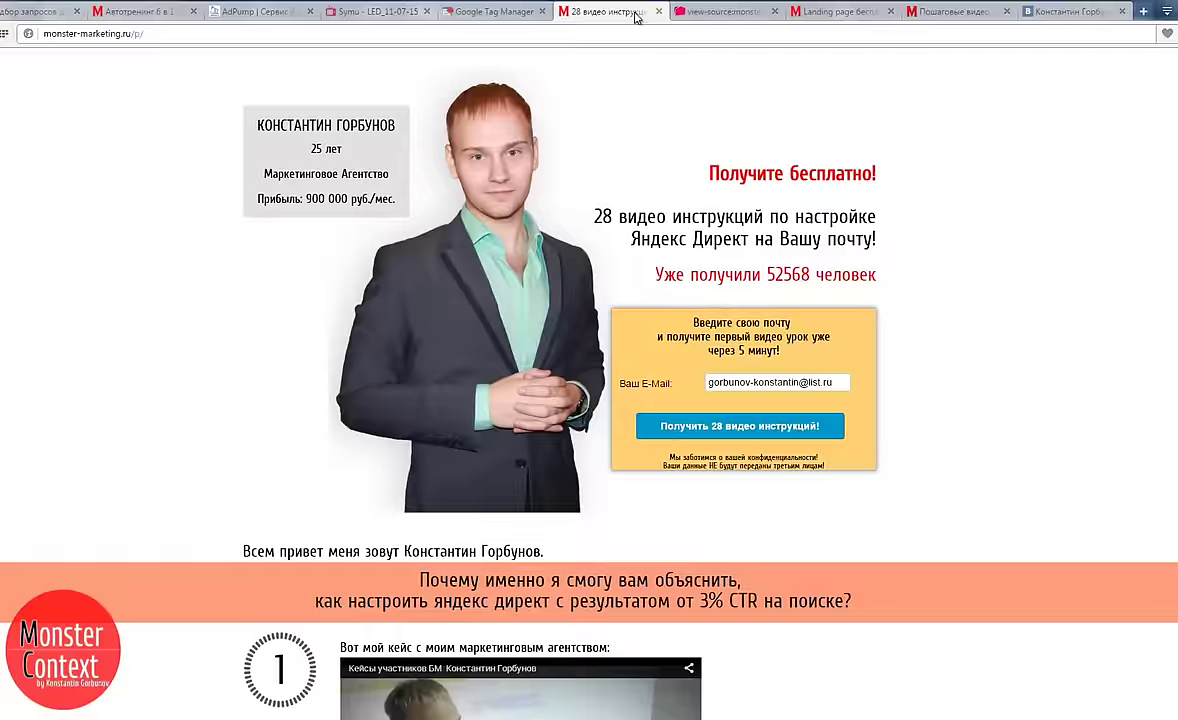
{"action": "left_click", "coordinate": [480, 12]}
{"action": "key", "text": "ctrl+v"}
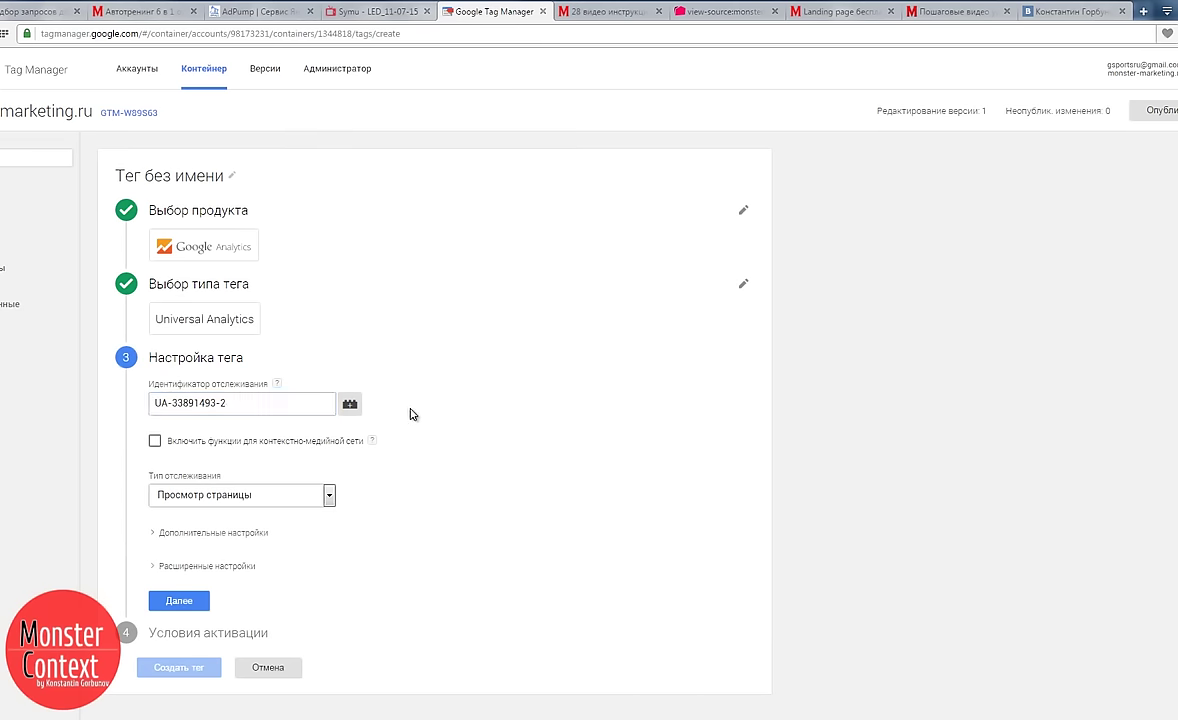
- Use page view (Просмотр страницы) as the tracking type and have the tag fire on all pages
{"action": "left_click", "coordinate": [245, 495]}
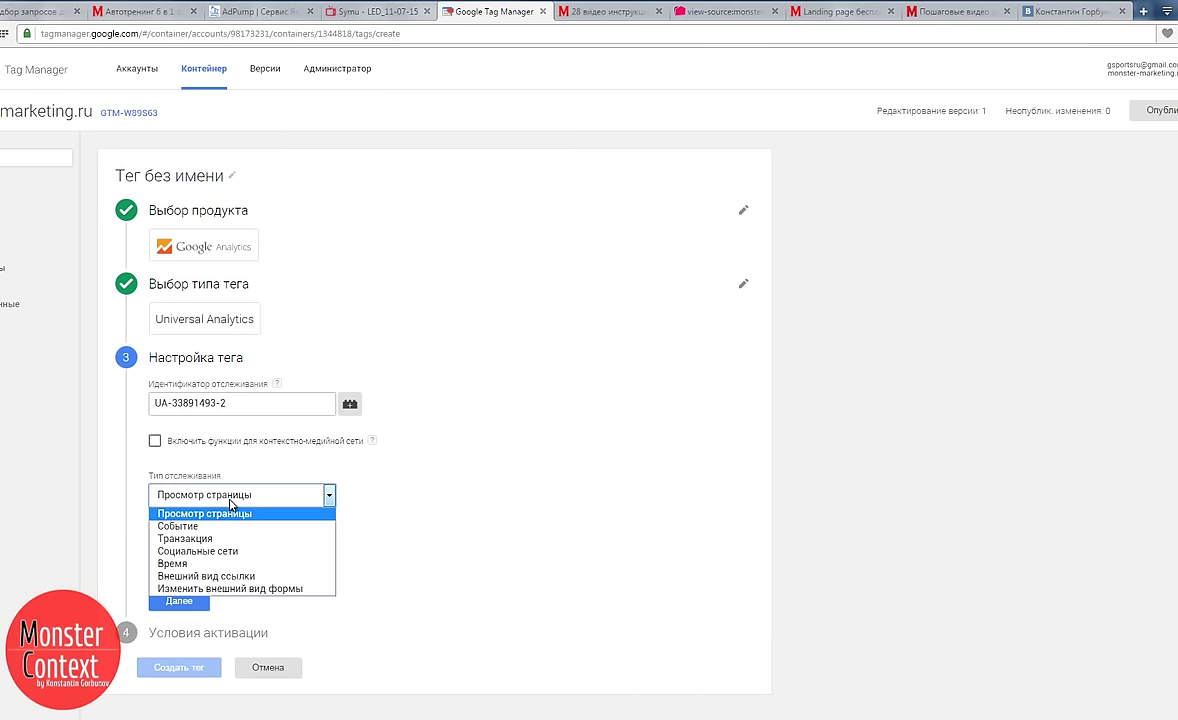
{"action": "left_click", "coordinate": [190, 524]}
{"action": "left_click", "coordinate": [180, 600]}
{"action": "left_click", "coordinate": [210, 514]}
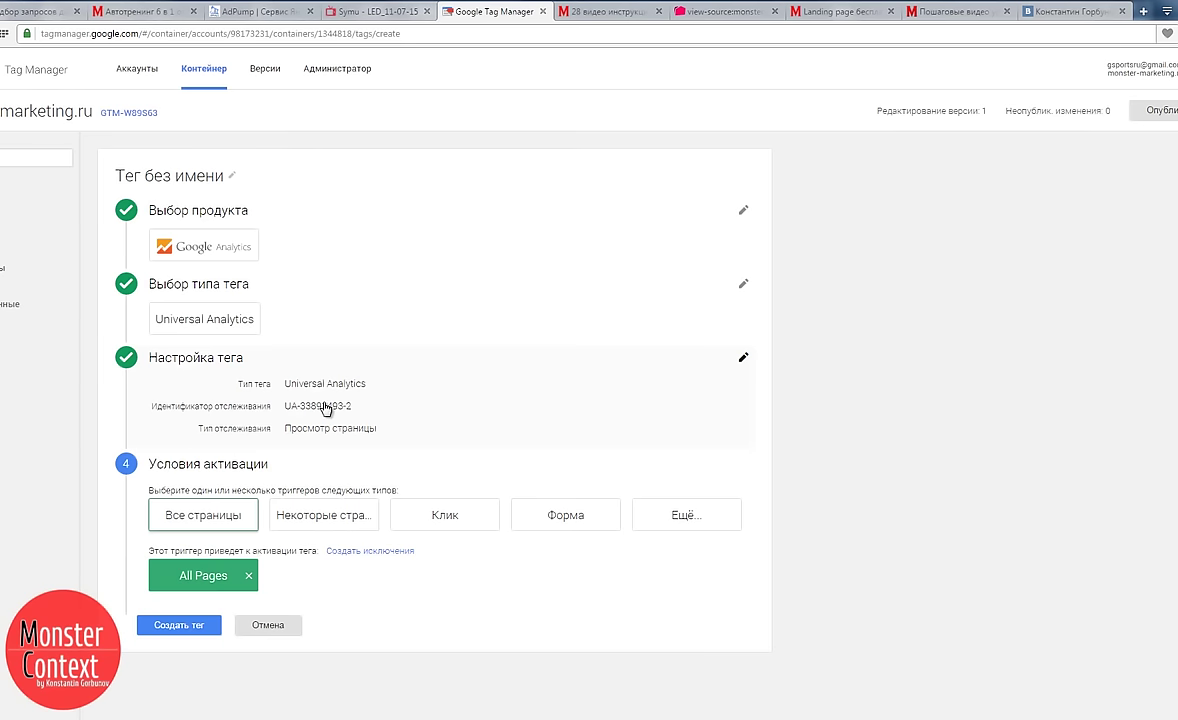
- Create the tag and save it under the name Universal Analytics
{"action": "left_click", "coordinate": [180, 627]}
{"action": "left_click", "coordinate": [644, 180]}
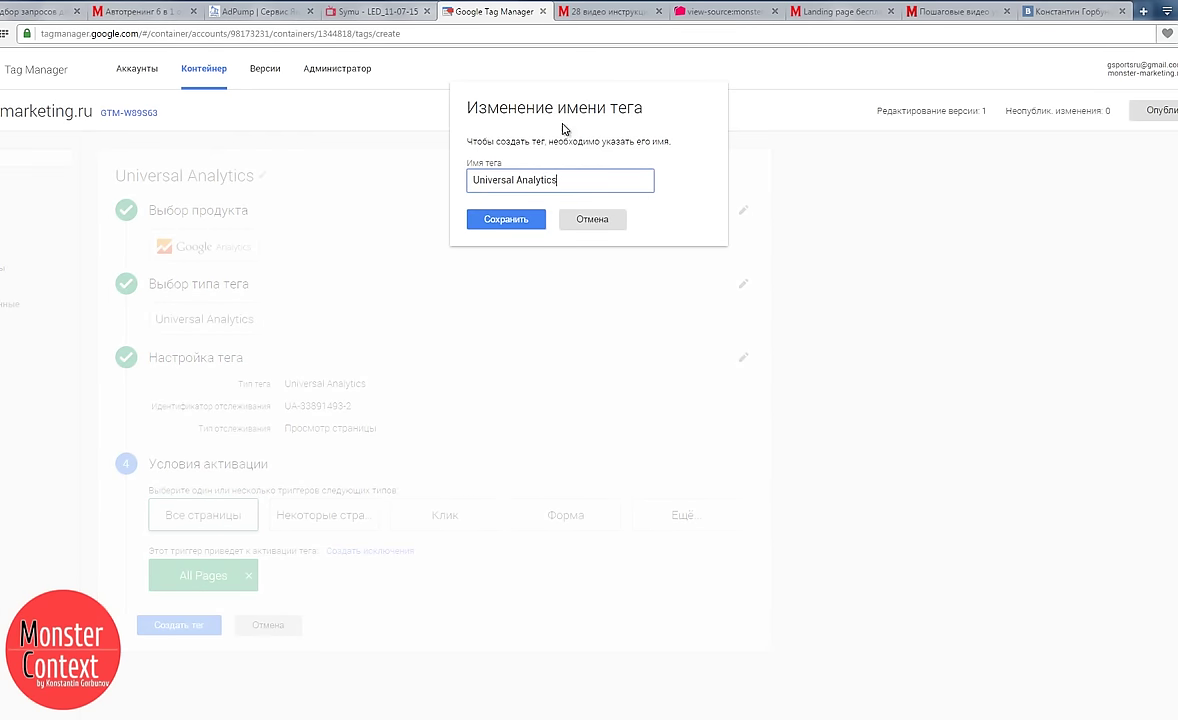
{"action": "left_click", "coordinate": [506, 219]}
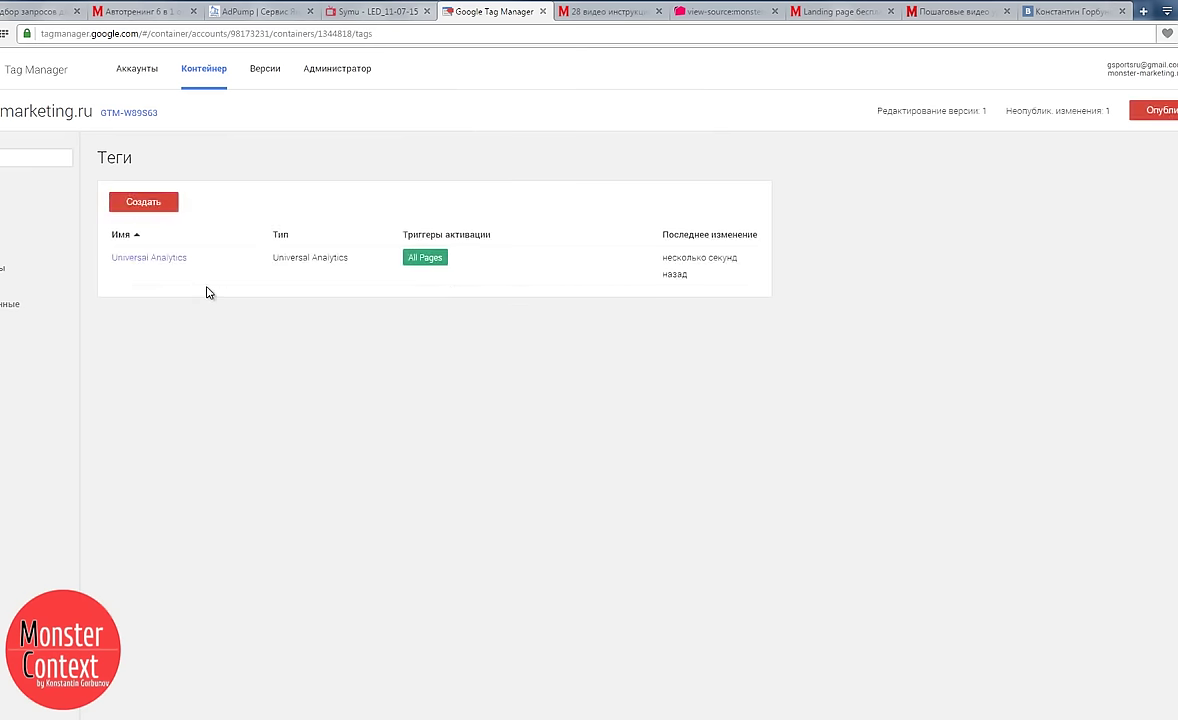
- Start another tag and choose custom HTML as its product
{"action": "left_click", "coordinate": [139, 203]}
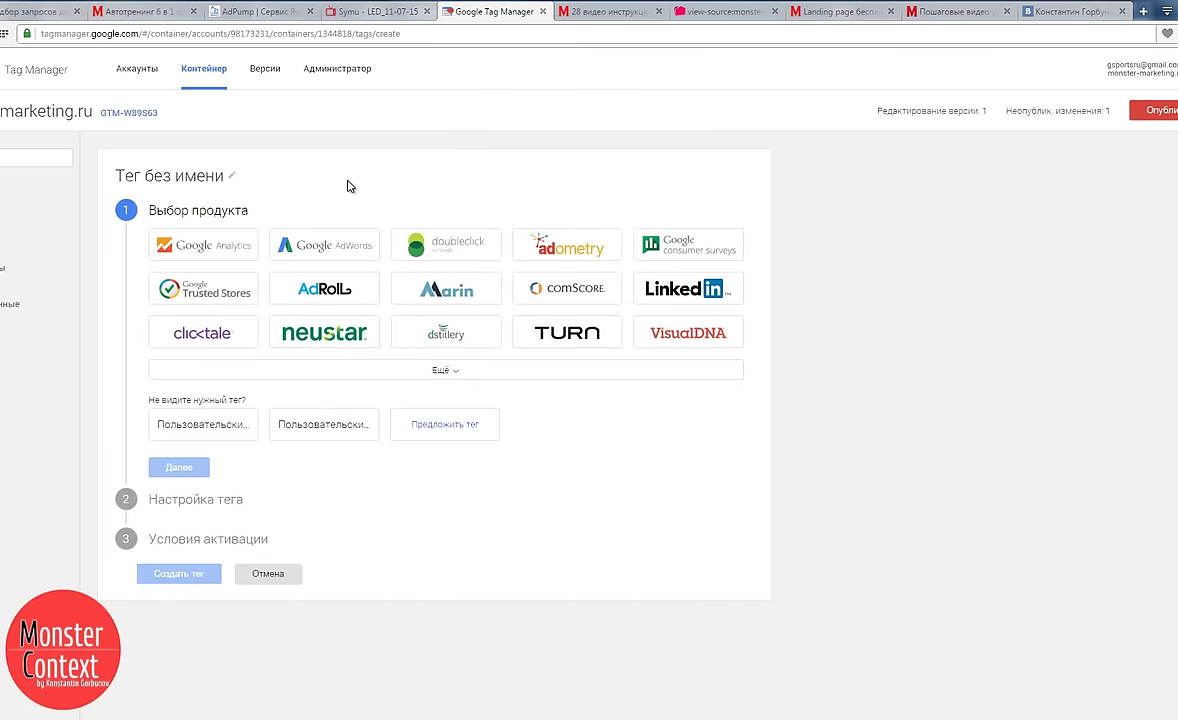
{"action": "left_click", "coordinate": [438, 368]}
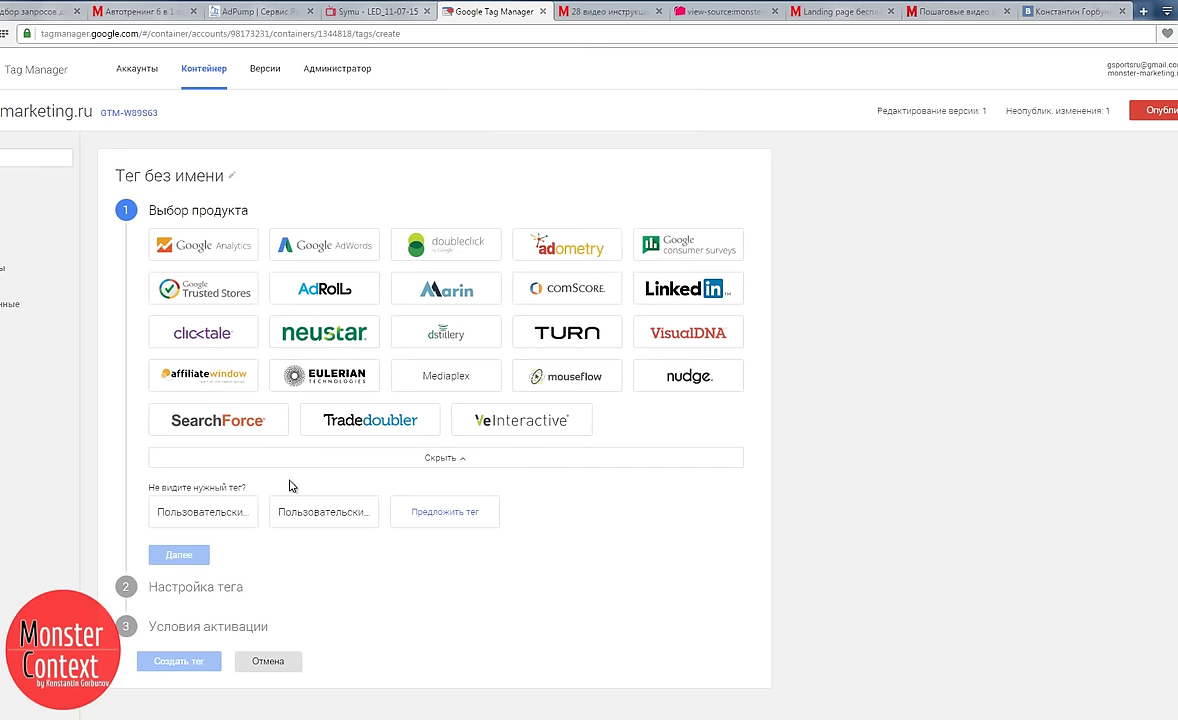
{"action": "left_click", "coordinate": [200, 512]}
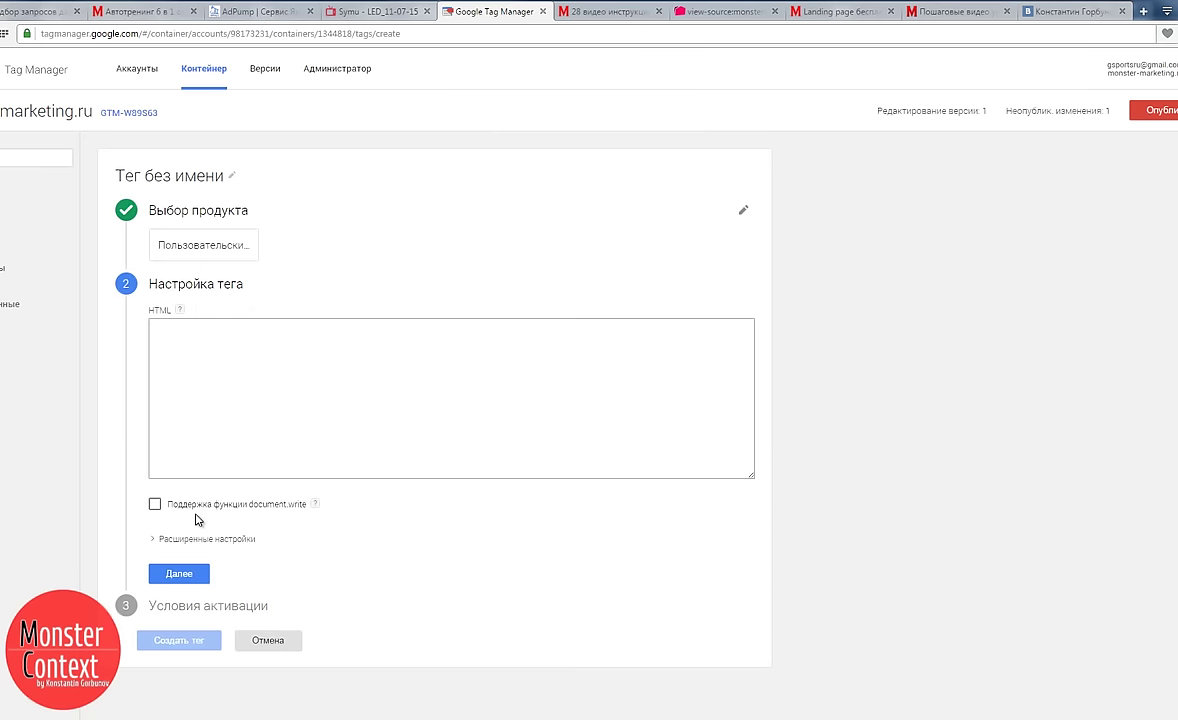
- Copy the whole Yandex.Metrika counter code from the landing page's source into the custom tag's HTML
{"action": "left_click", "coordinate": [190, 341]}
{"action": "left_click", "coordinate": [712, 11]}
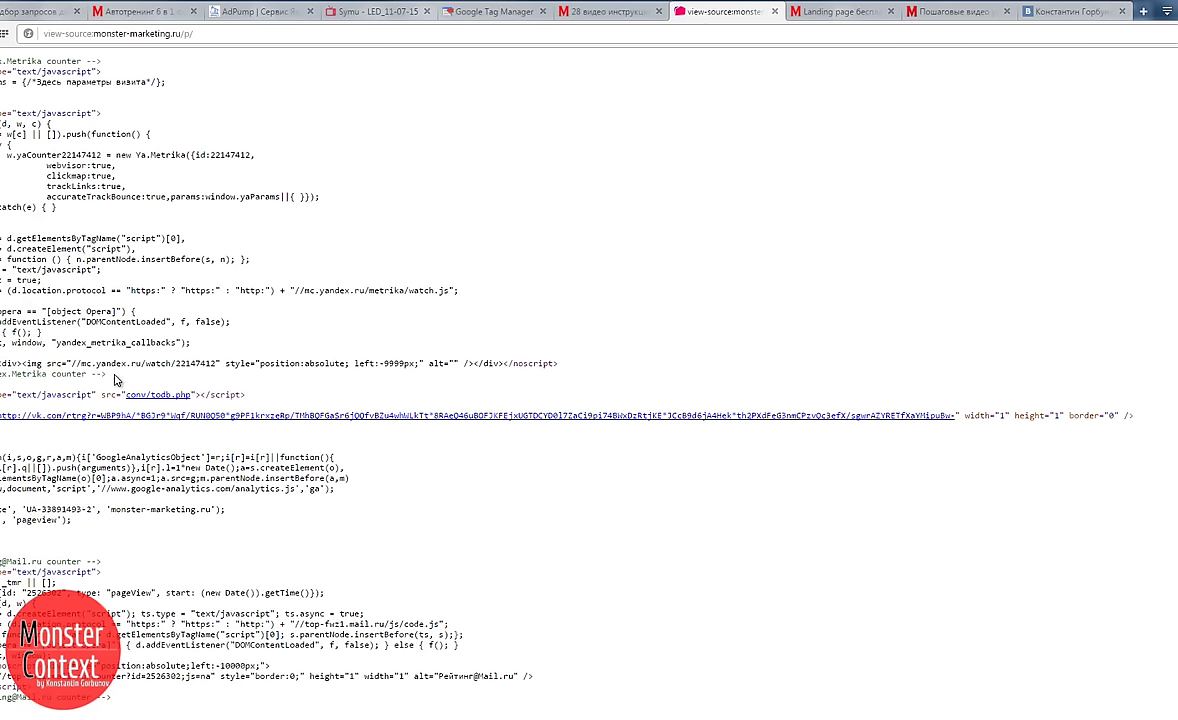
{"action": "left_click_drag", "start_coordinate": [115, 380], "coordinate": [3, 130]}
{"action": "left_click", "coordinate": [603, 11]}
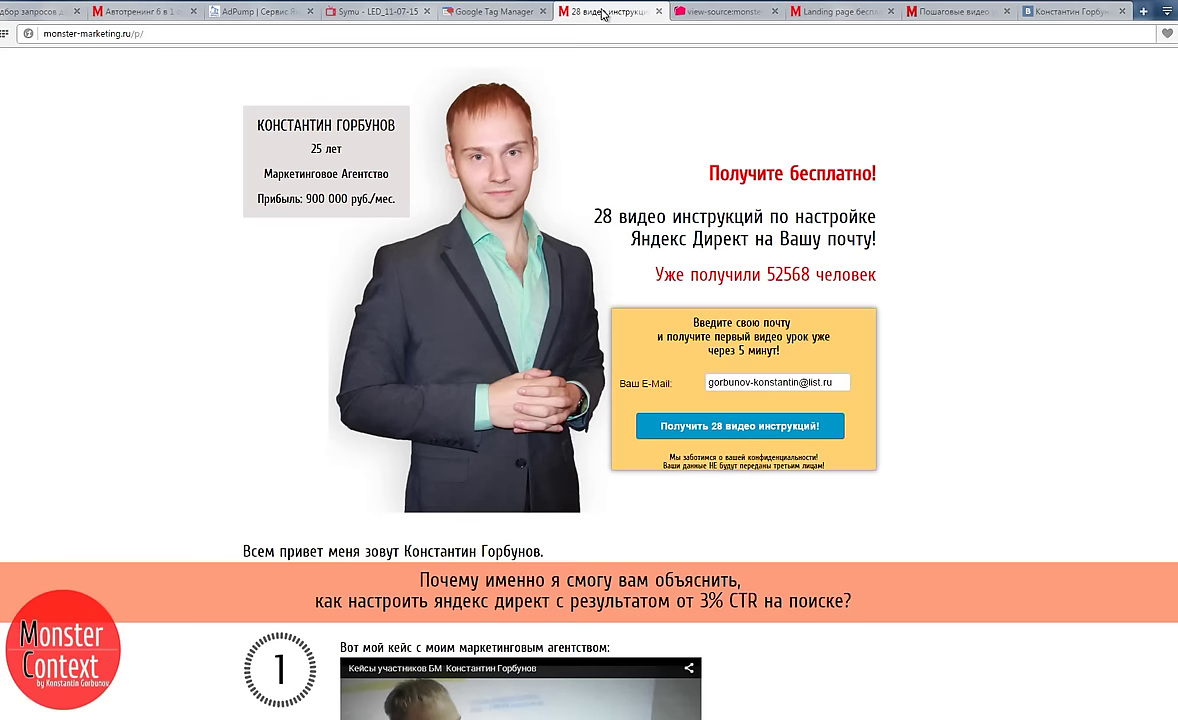
{"action": "left_click", "coordinate": [475, 11]}
{"action": "key", "text": "ctrl+v"}
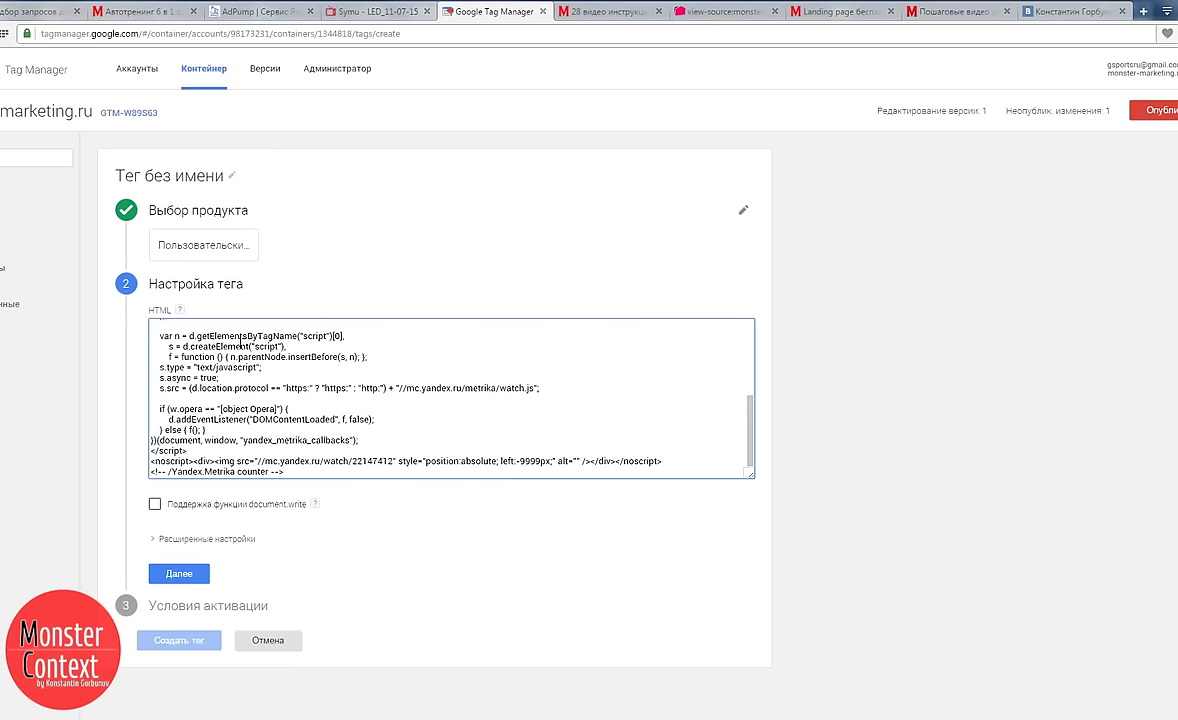
- Accept the HTML code, have the custom tag fire on all pages and submit it for creation
{"action": "left_click", "coordinate": [180, 574]}
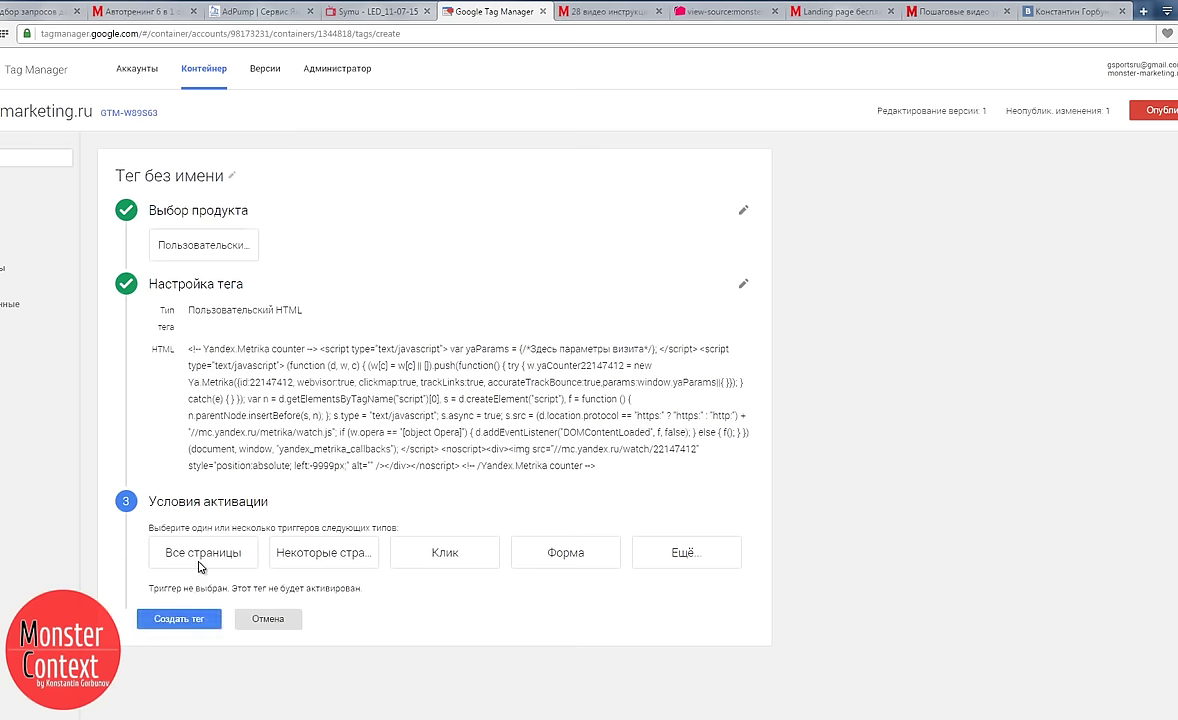
{"action": "left_click", "coordinate": [186, 542]}
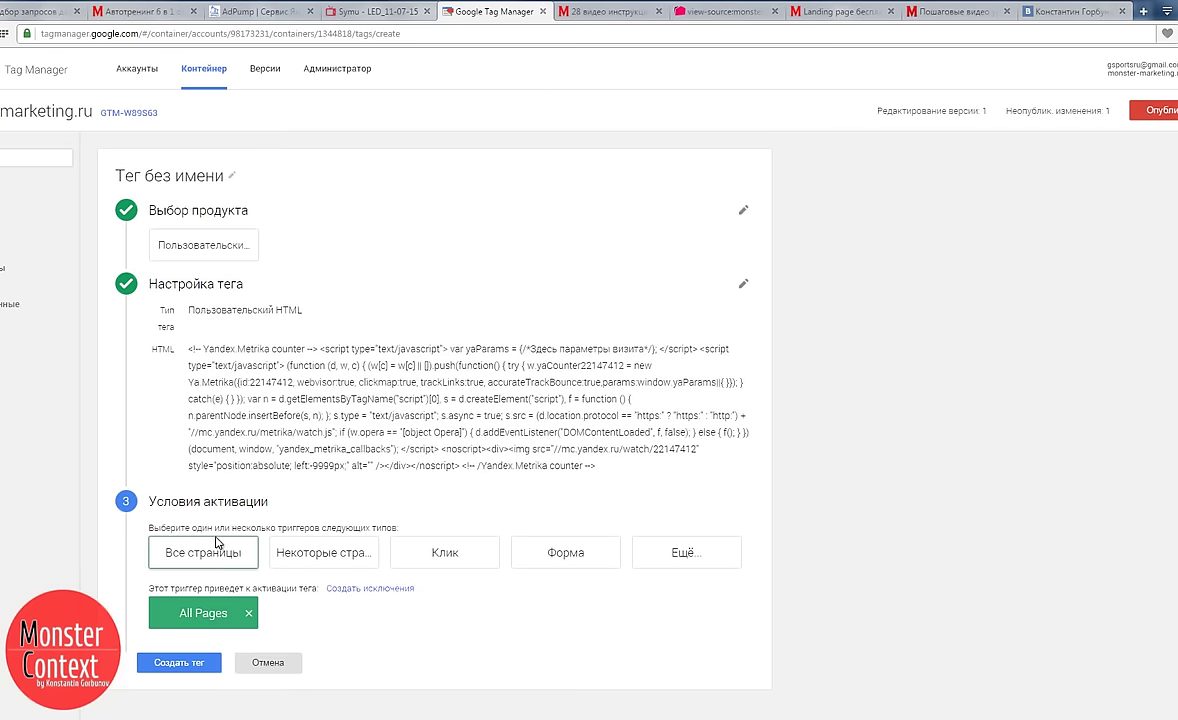
{"action": "left_click", "coordinate": [186, 663]}
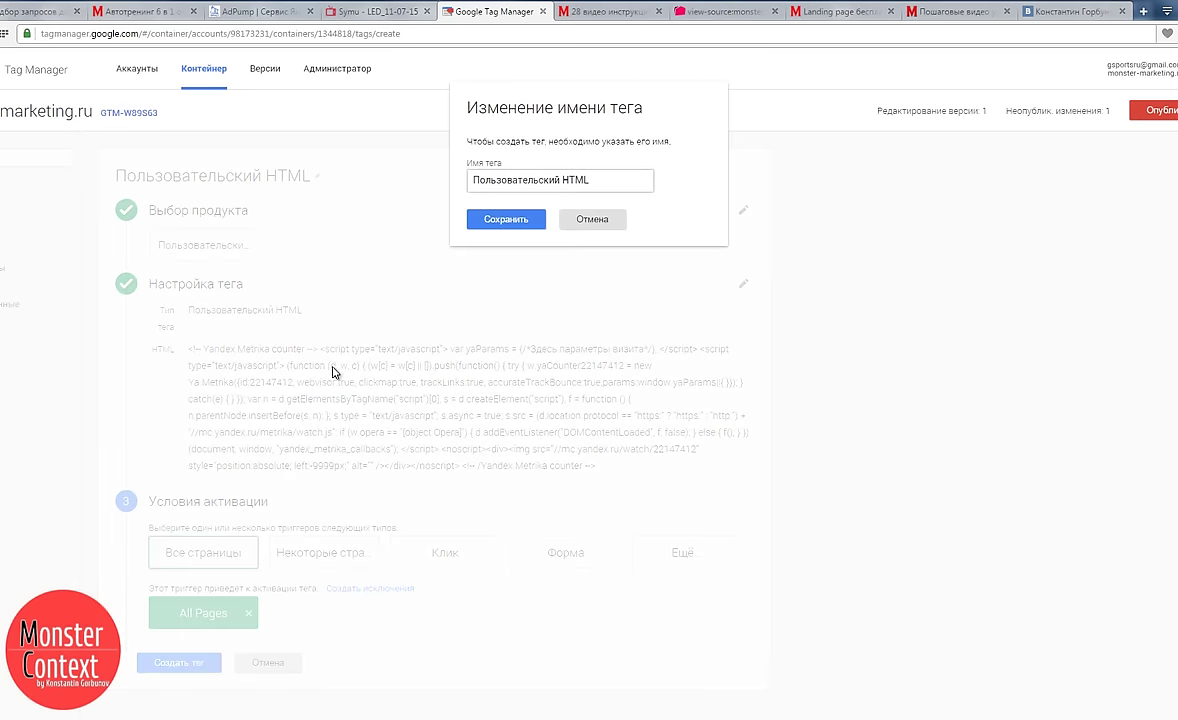
- Name the custom HTML tag Яндекс Метрика and save it
{"action": "left_click_drag", "start_coordinate": [613, 179], "coordinate": [436, 184]}
{"action": "type", "text": "Z"}
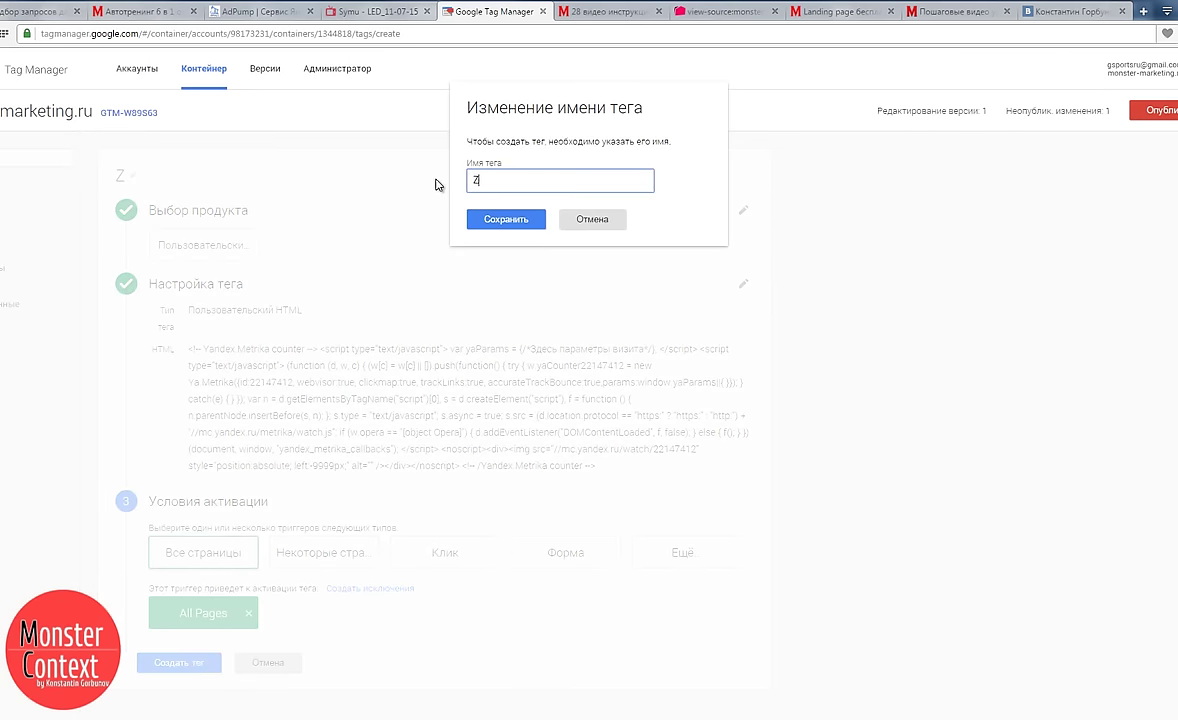
{"action": "type", "text": "Я"}
{"action": "key", "text": "BackSpace"}
{"action": "key", "text": "BackSpace"}
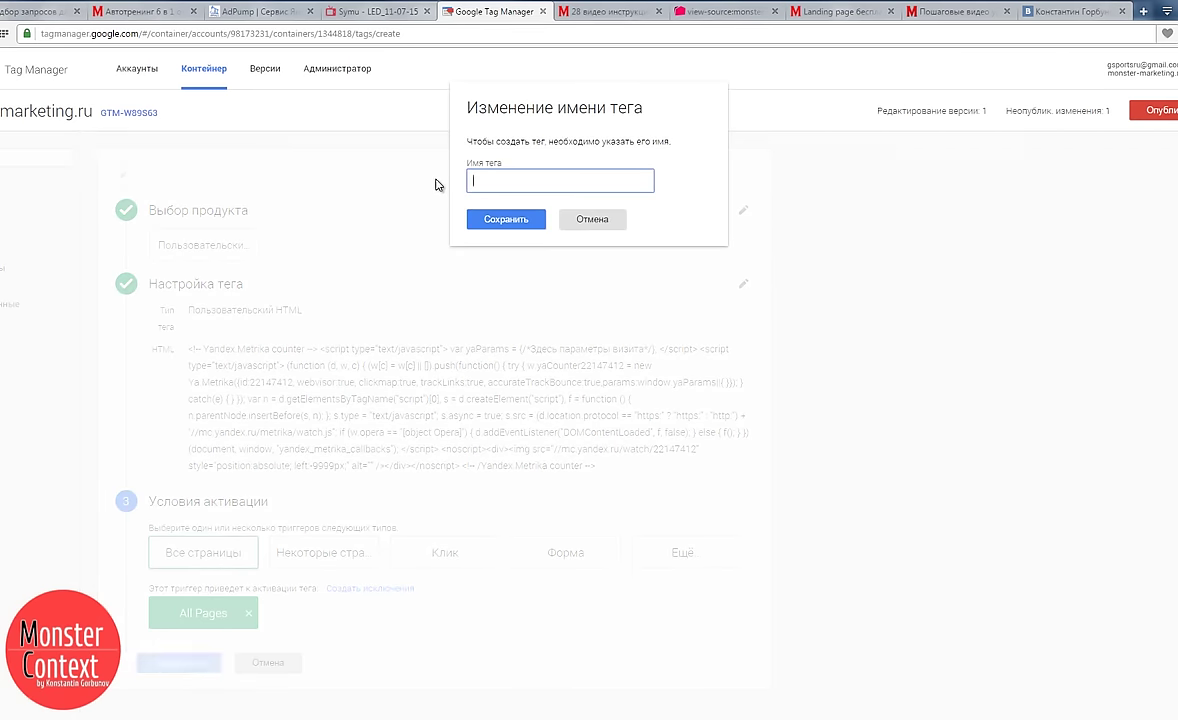
{"action": "type", "text": "Яндекс Мет"}
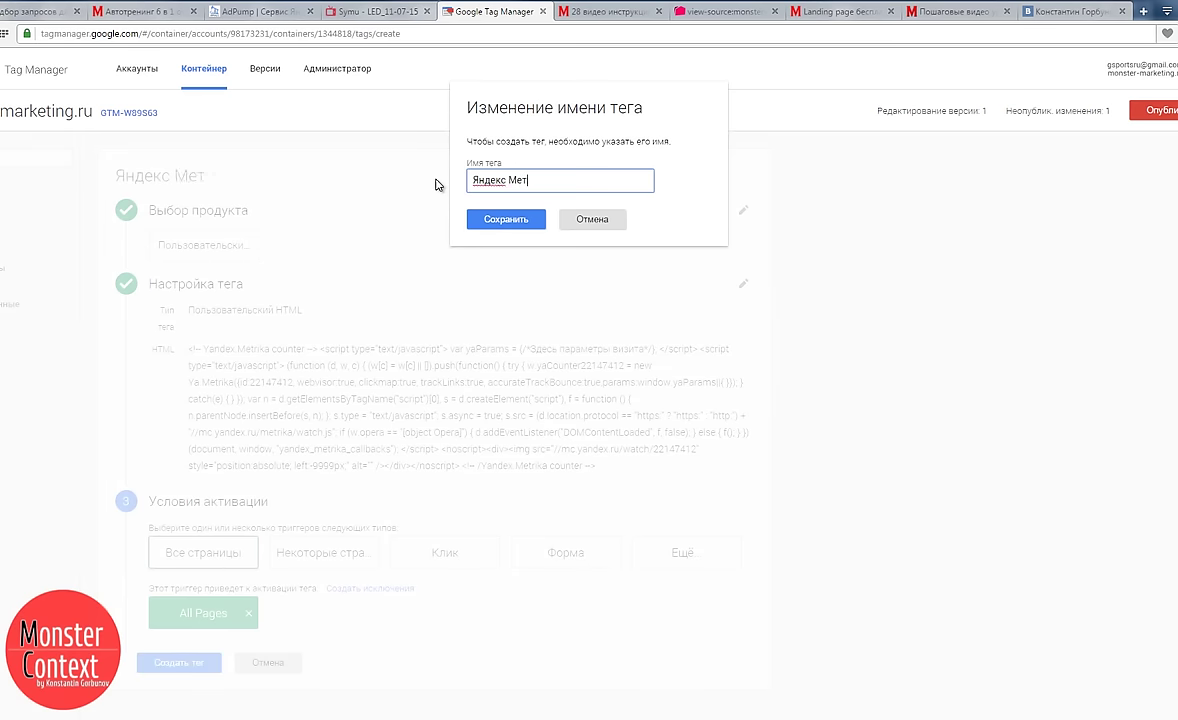
{"action": "type", "text": "рика"}
{"action": "left_click", "coordinate": [501, 218]}
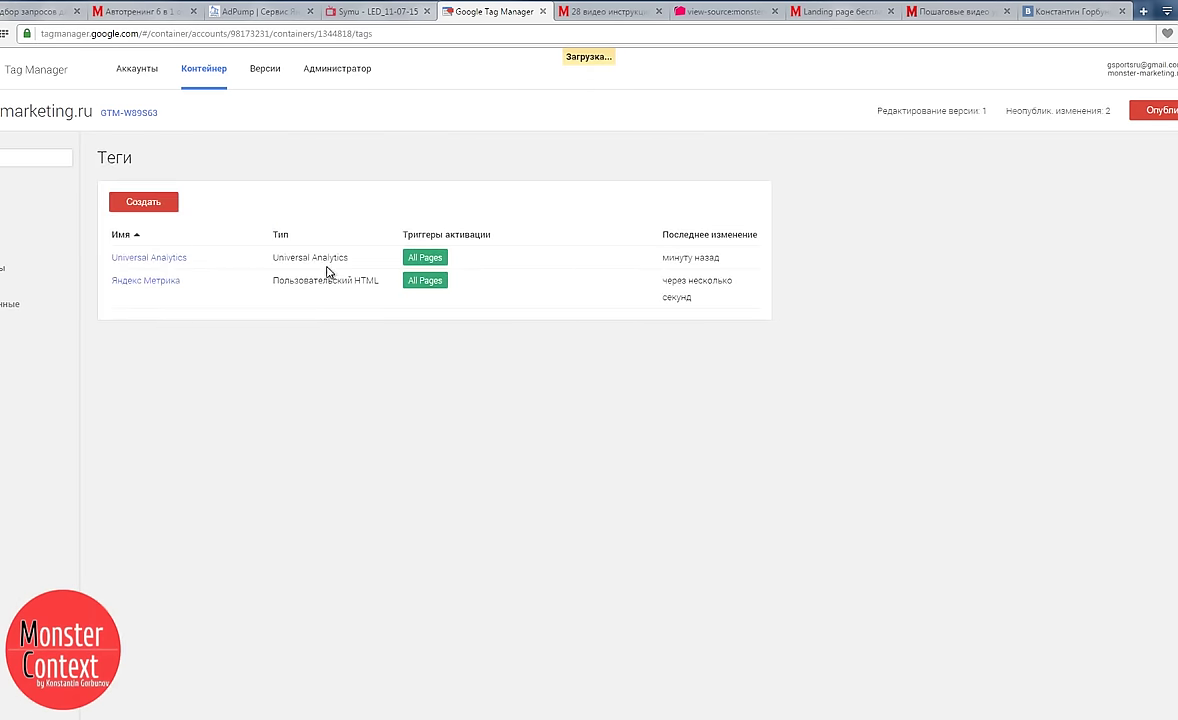
{"action": "left_click", "coordinate": [145, 206]}
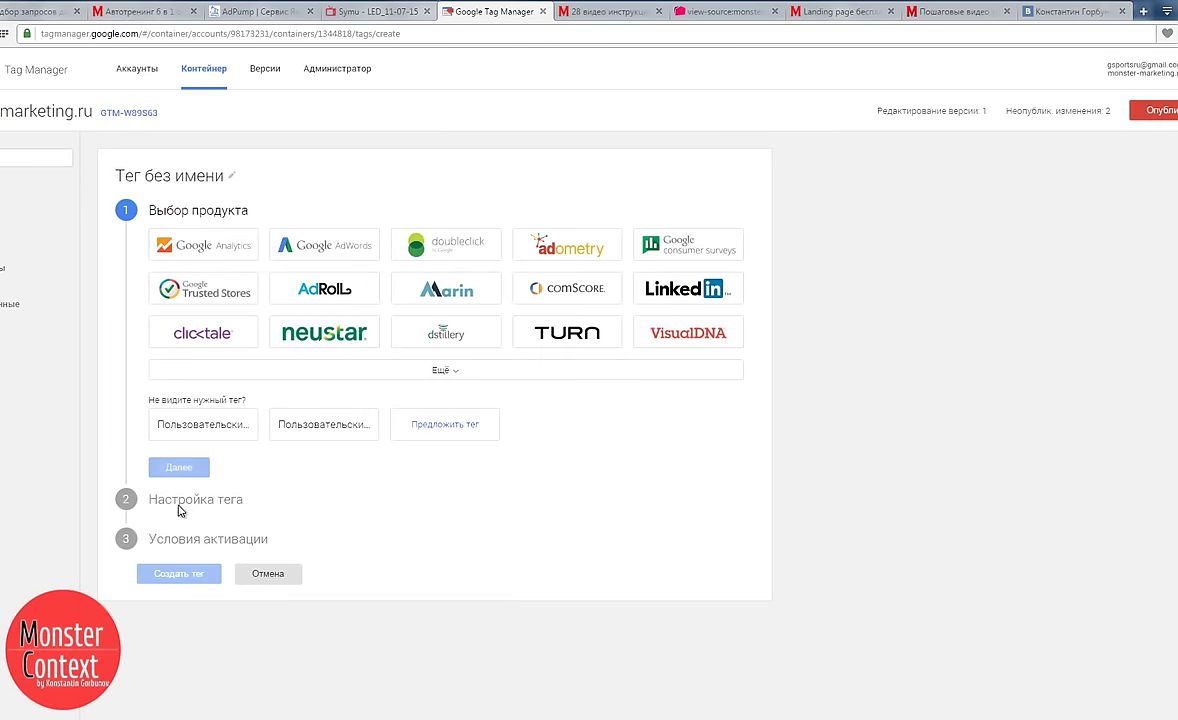
{"action": "left_click", "coordinate": [203, 424]}
{"action": "left_click", "coordinate": [231, 352]}
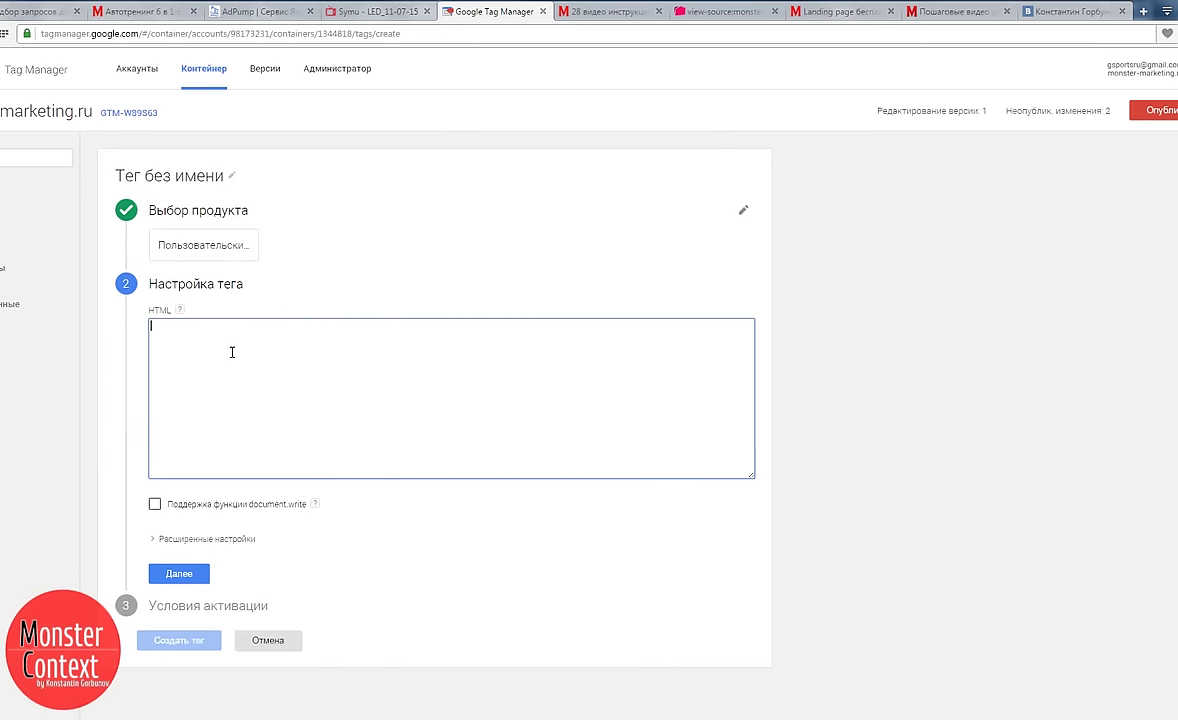
{"action": "left_click", "coordinate": [727, 12]}
{"action": "scroll", "coordinate": [362, 485], "scroll_direction": "down", "scroll_amount": 1}
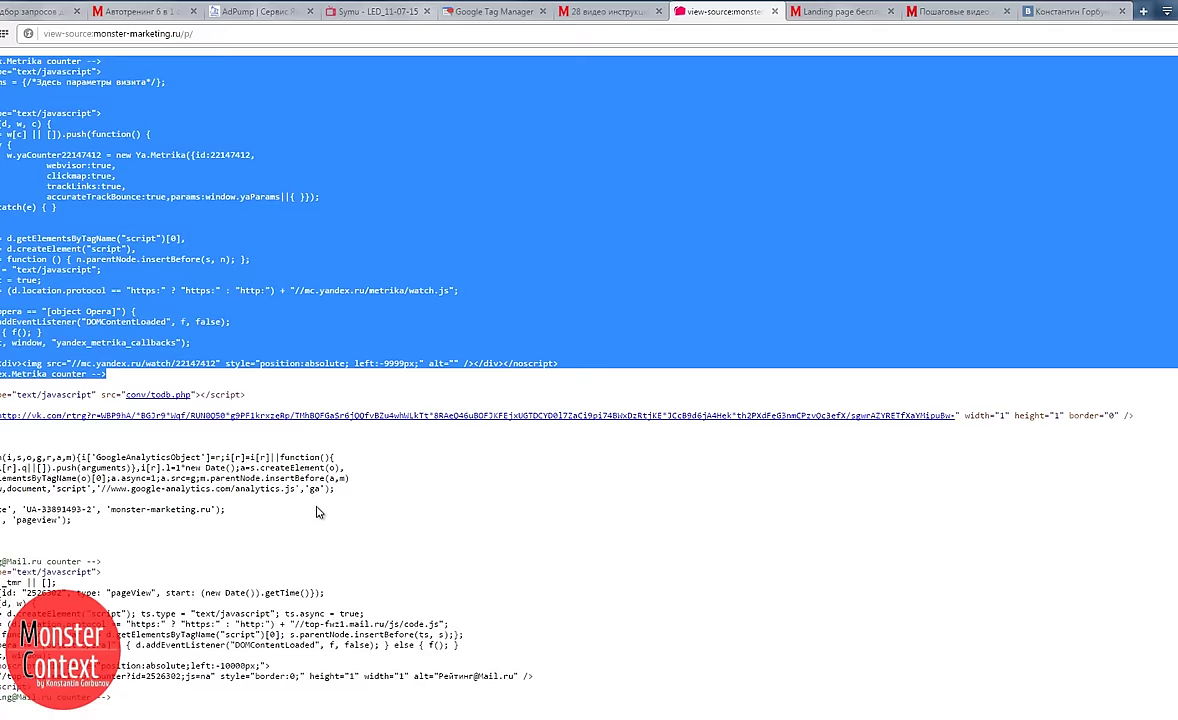
{"action": "left_click_drag", "start_coordinate": [110, 697], "coordinate": [8, 560]}
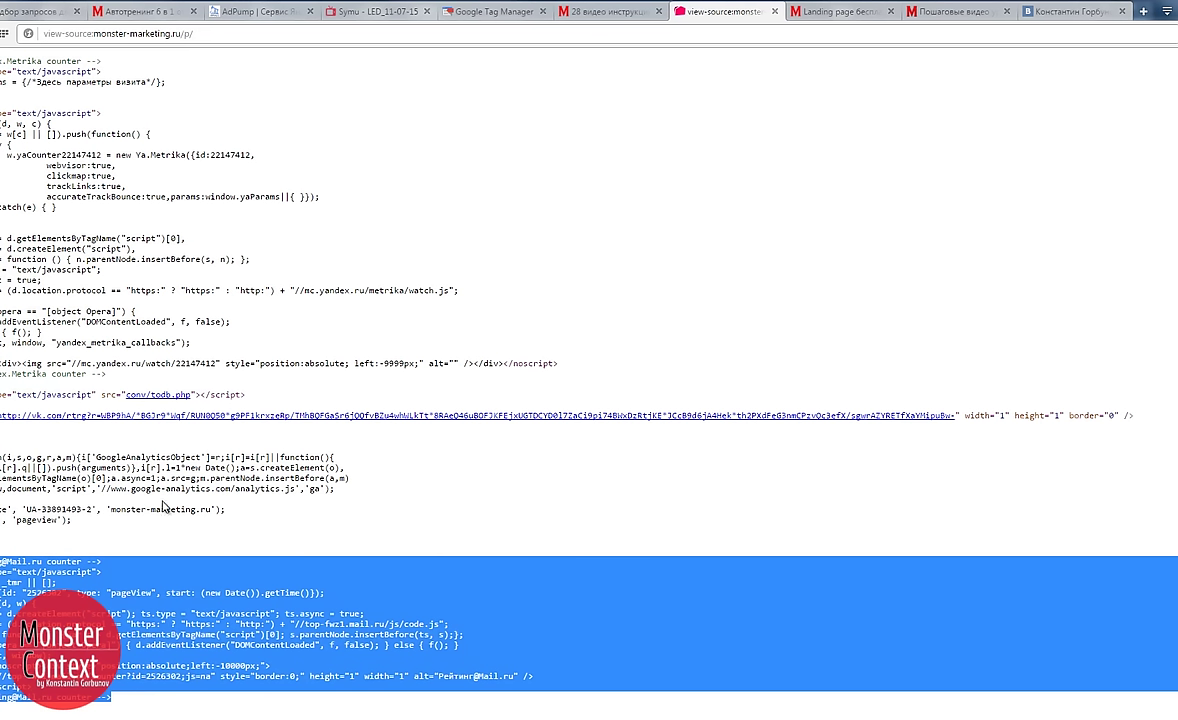
{"action": "left_click", "coordinate": [495, 12]}
{"action": "key", "text": "ctrl+v"}
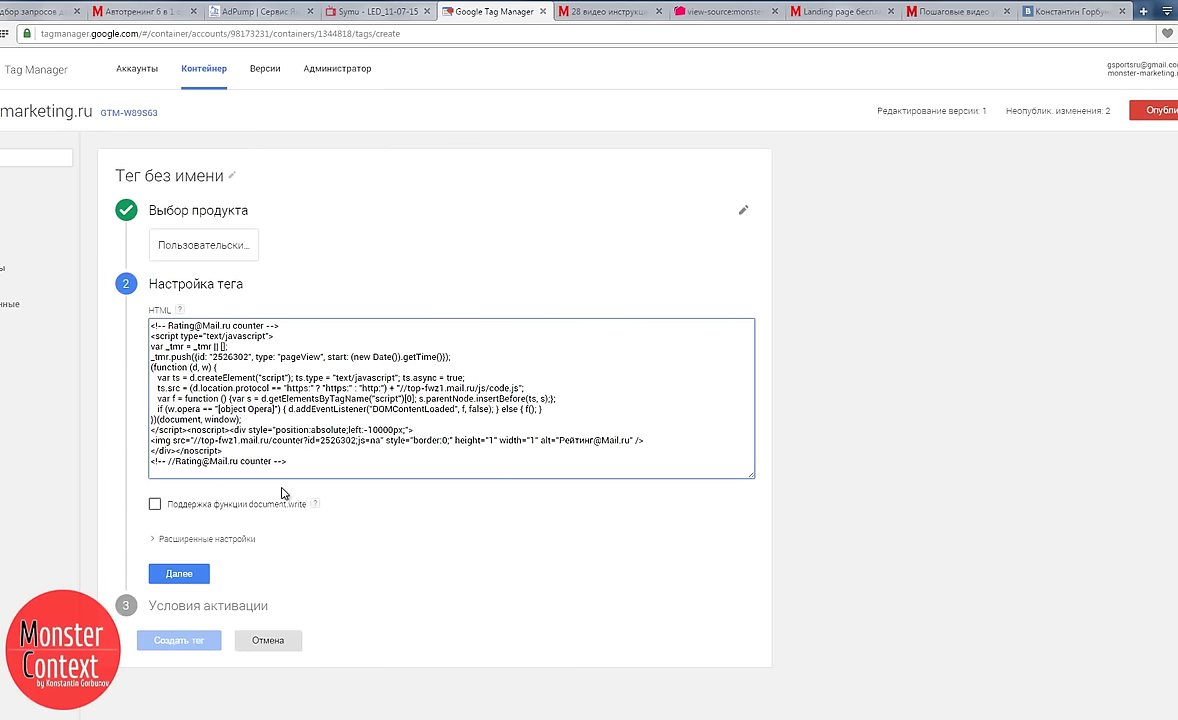
{"action": "left_click", "coordinate": [179, 573]}
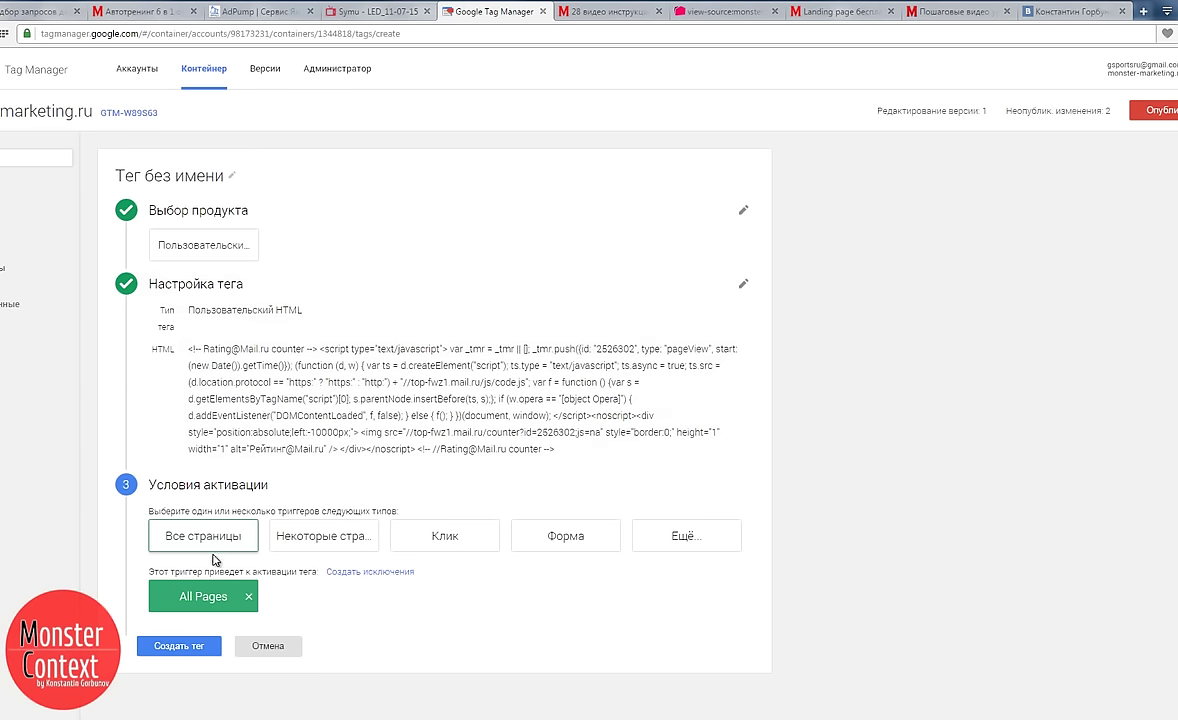
{"action": "left_click", "coordinate": [179, 645]}
{"action": "left_click", "coordinate": [642, 180]}
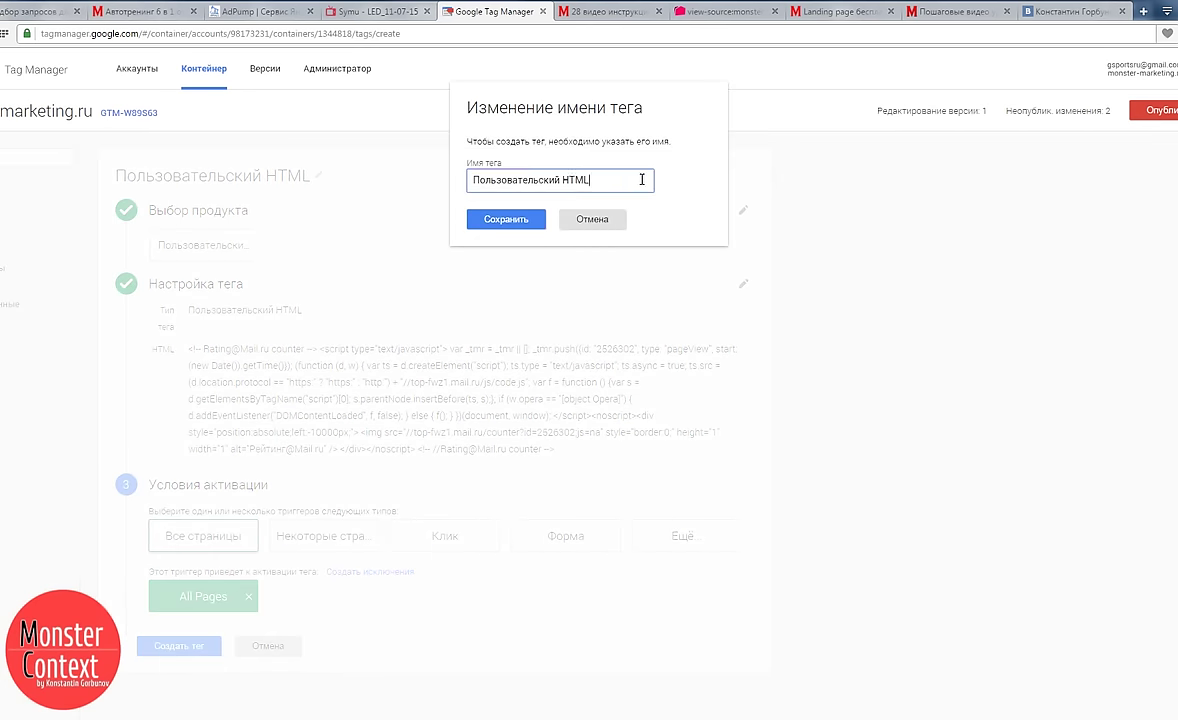
{"action": "left_click_drag", "start_coordinate": [632, 182], "coordinate": [462, 188]}
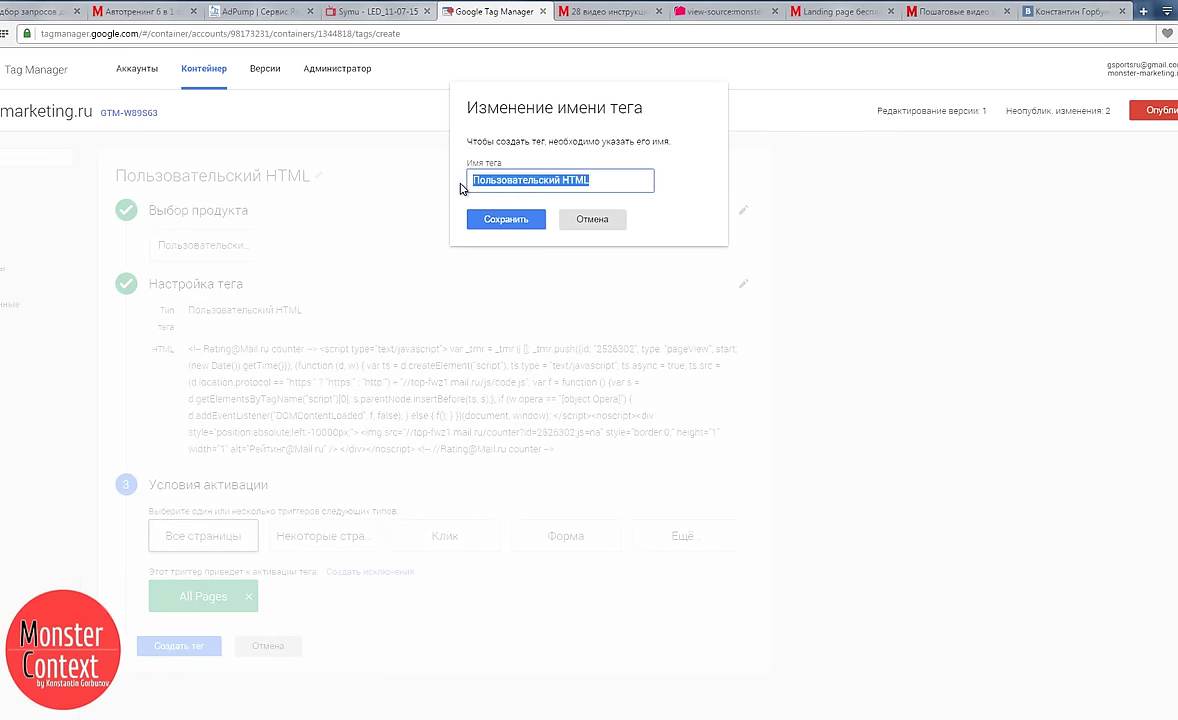
{"action": "type", "text": "Top mail.ru"}
{"action": "left_click", "coordinate": [481, 219]}
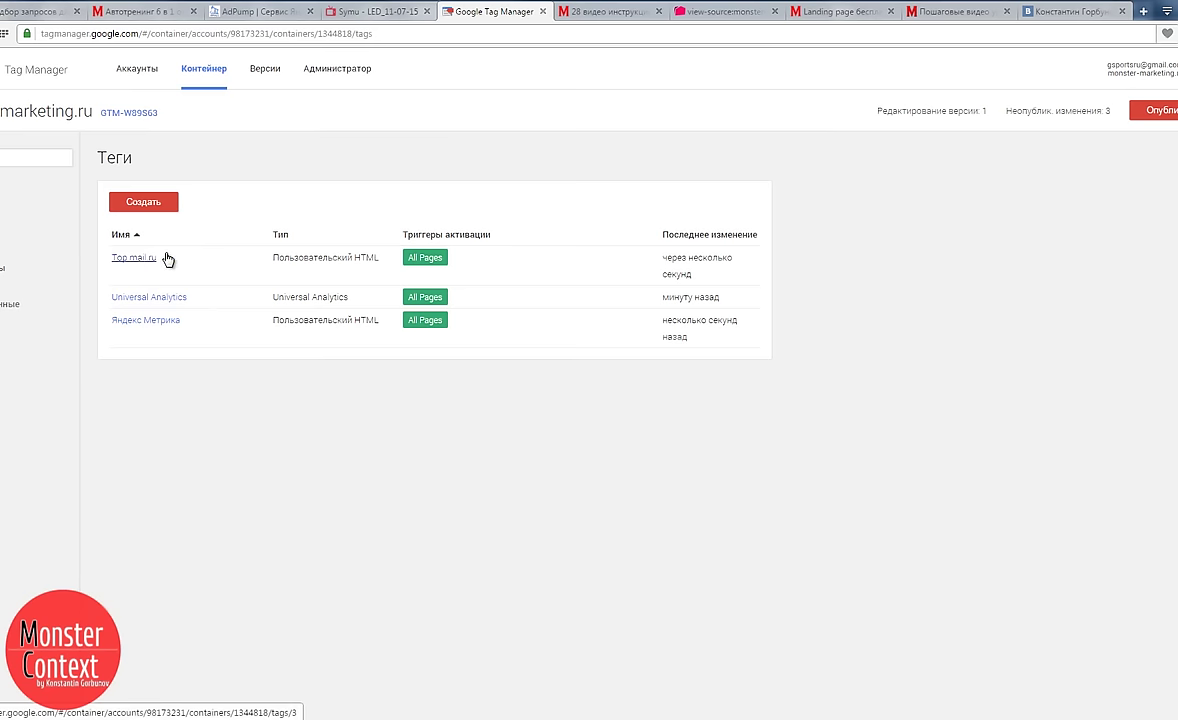
- Start another custom HTML tag and copy the vk.com retargeting image code from the landing page's source into its HTML
{"action": "left_click", "coordinate": [150, 203]}
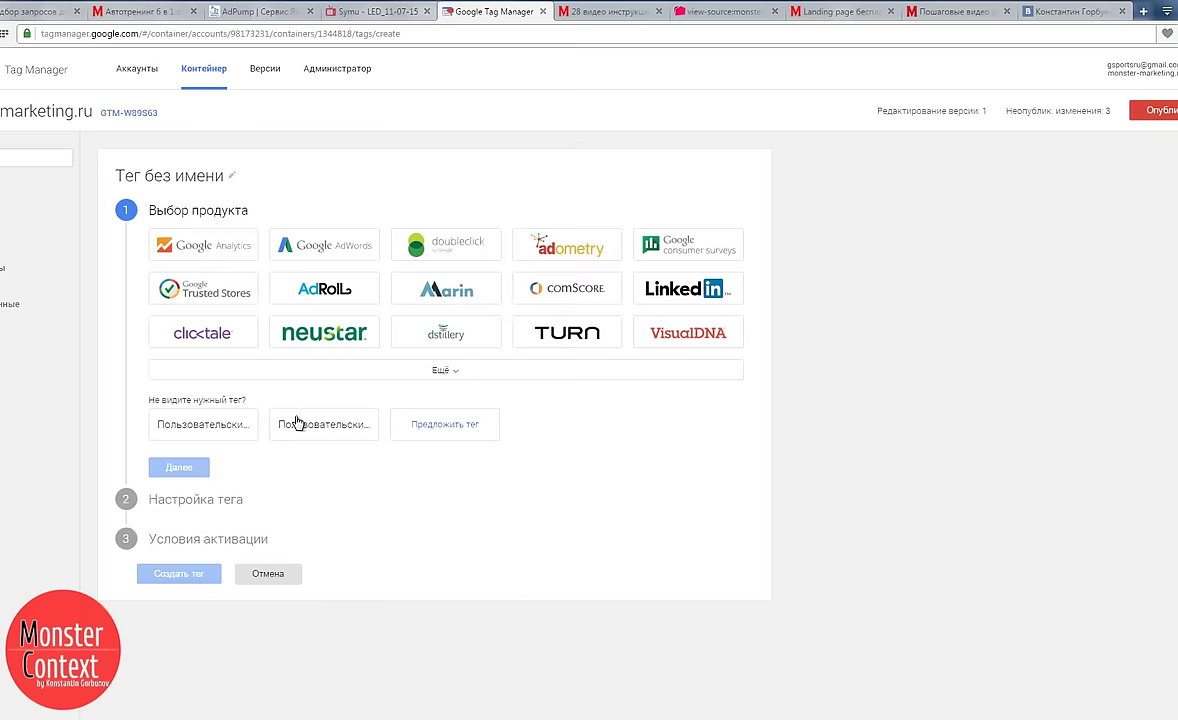
{"action": "left_click", "coordinate": [210, 424]}
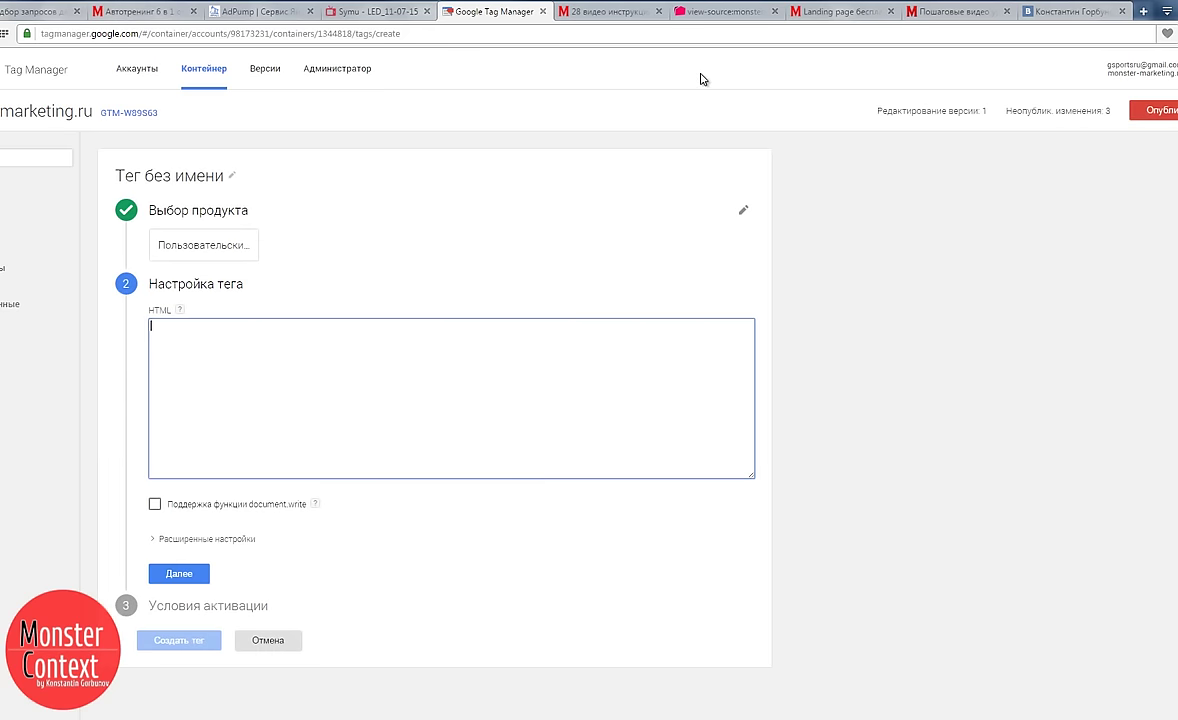
{"action": "left_click", "coordinate": [705, 11]}
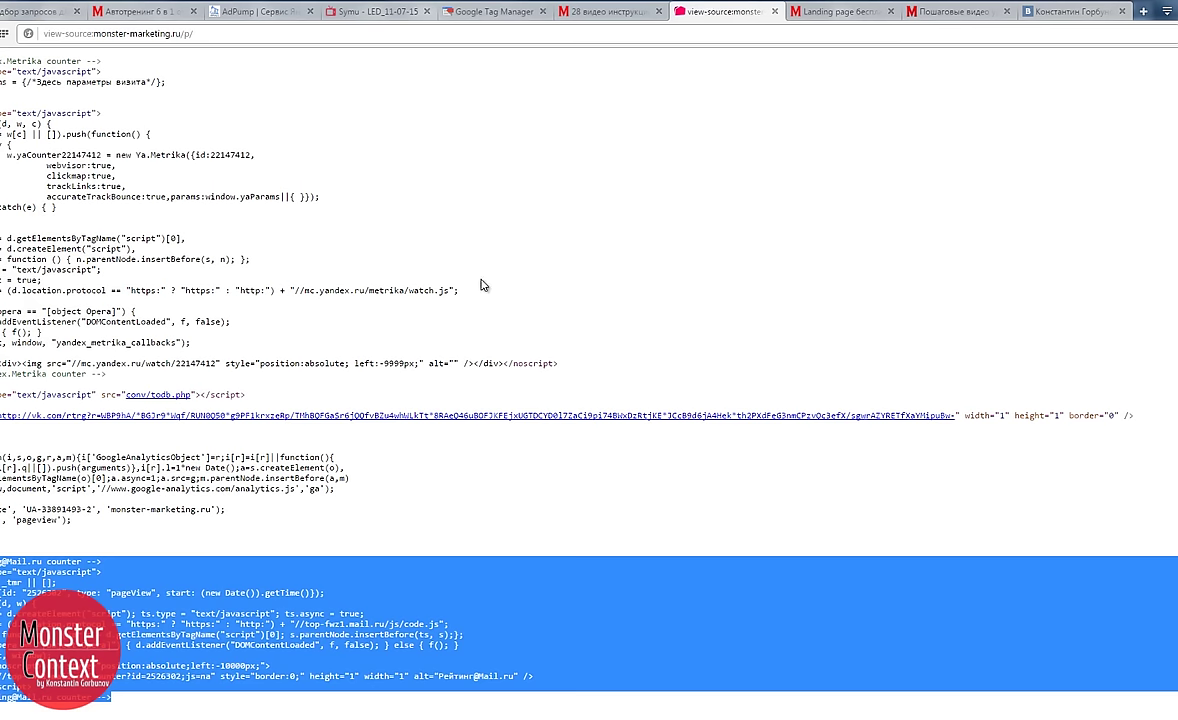
{"action": "left_click", "coordinate": [62, 424]}
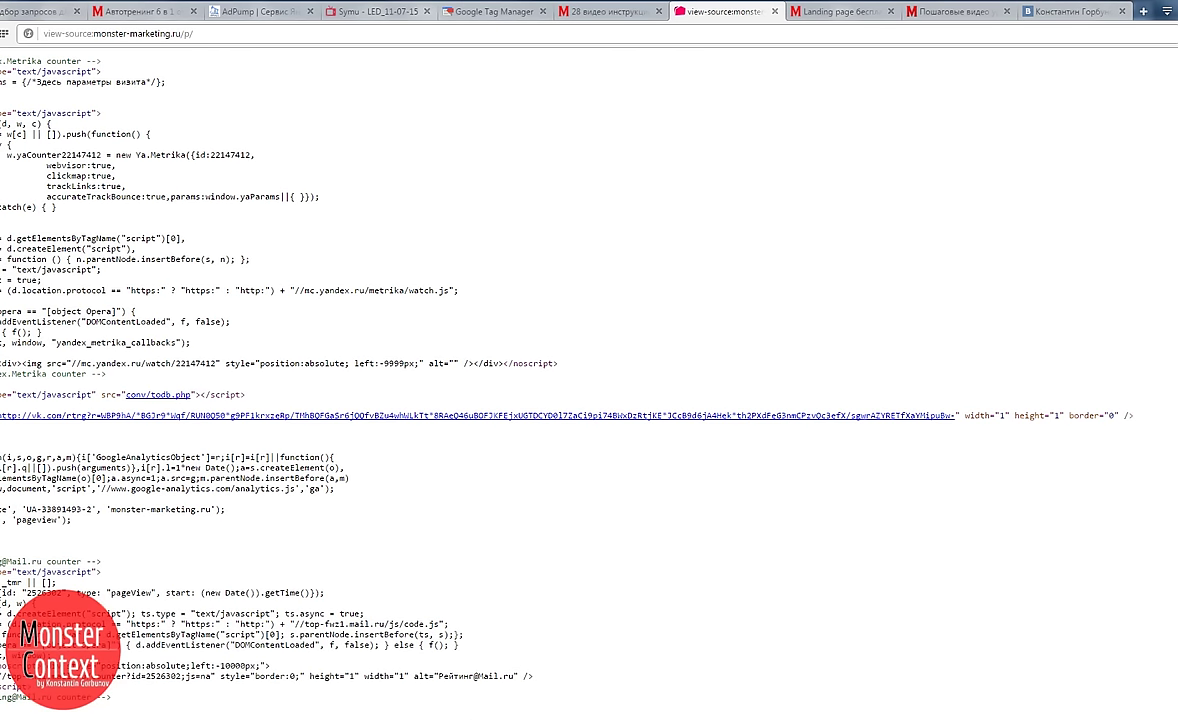
{"action": "left_click_drag", "start_coordinate": [2, 415], "coordinate": [1135, 416]}
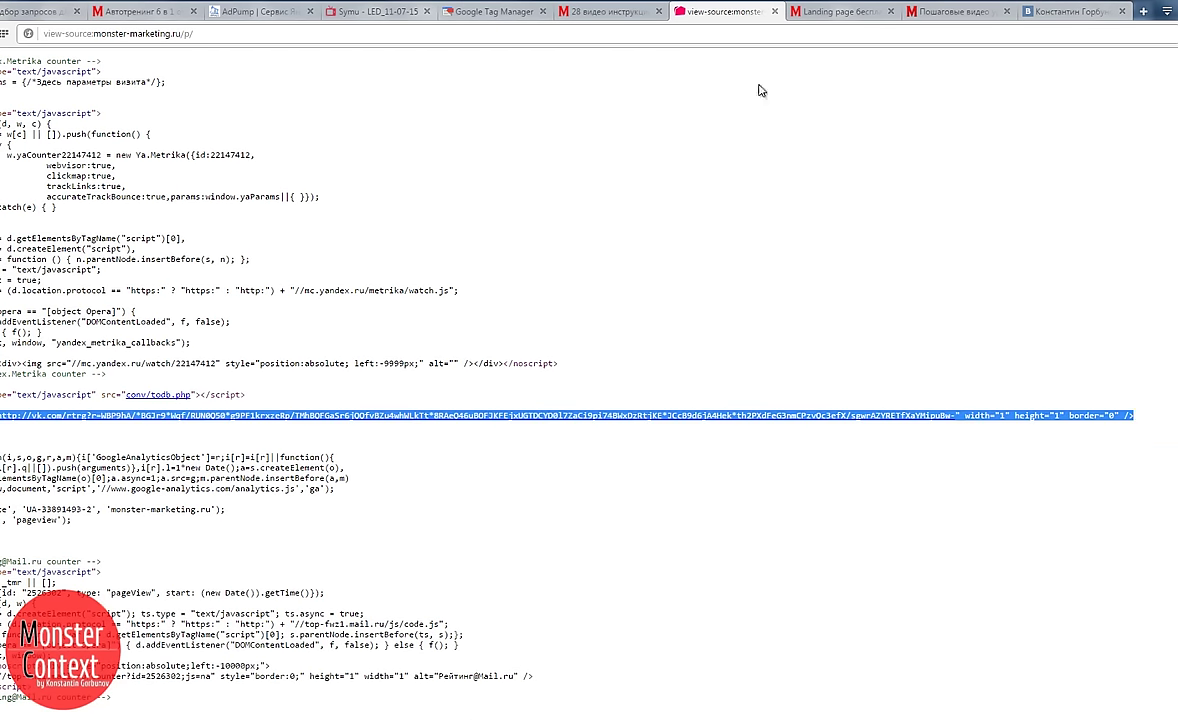
{"action": "key", "text": "ctrl+c"}
{"action": "left_click", "coordinate": [494, 11]}
{"action": "key", "text": "ctrl+v"}
- Accept the VK retargeting code and create the tag under the name ретаргет VK without choosing a trigger
{"action": "left_click", "coordinate": [168, 570]}
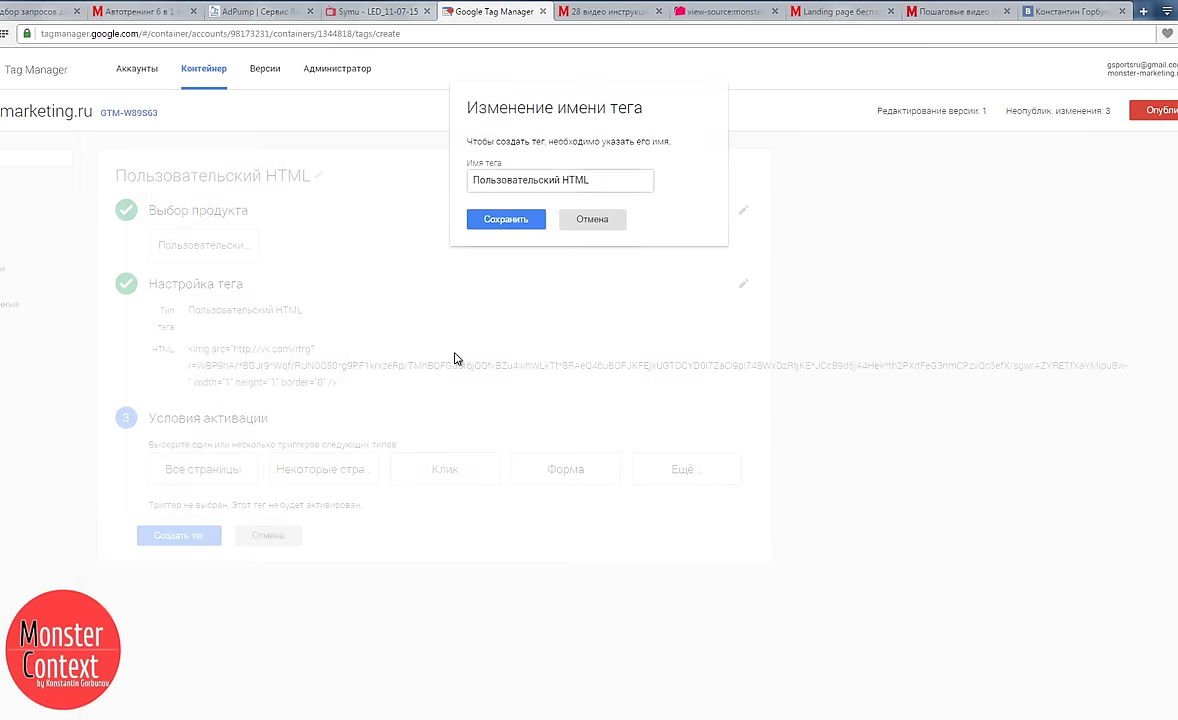
{"action": "triple_click", "coordinate": [468, 180]}
{"action": "type", "text": "ре"}
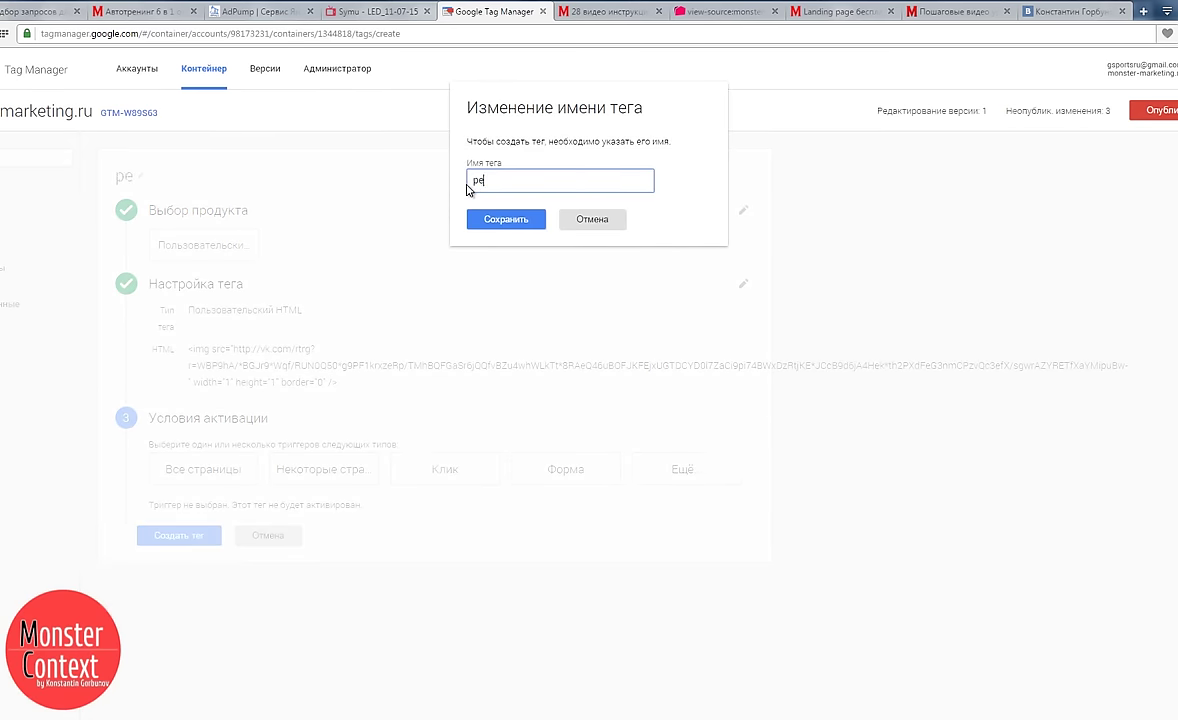
{"action": "type", "text": "таргет VK"}
{"action": "left_click", "coordinate": [473, 218]}
{"action": "left_click", "coordinate": [184, 538]}
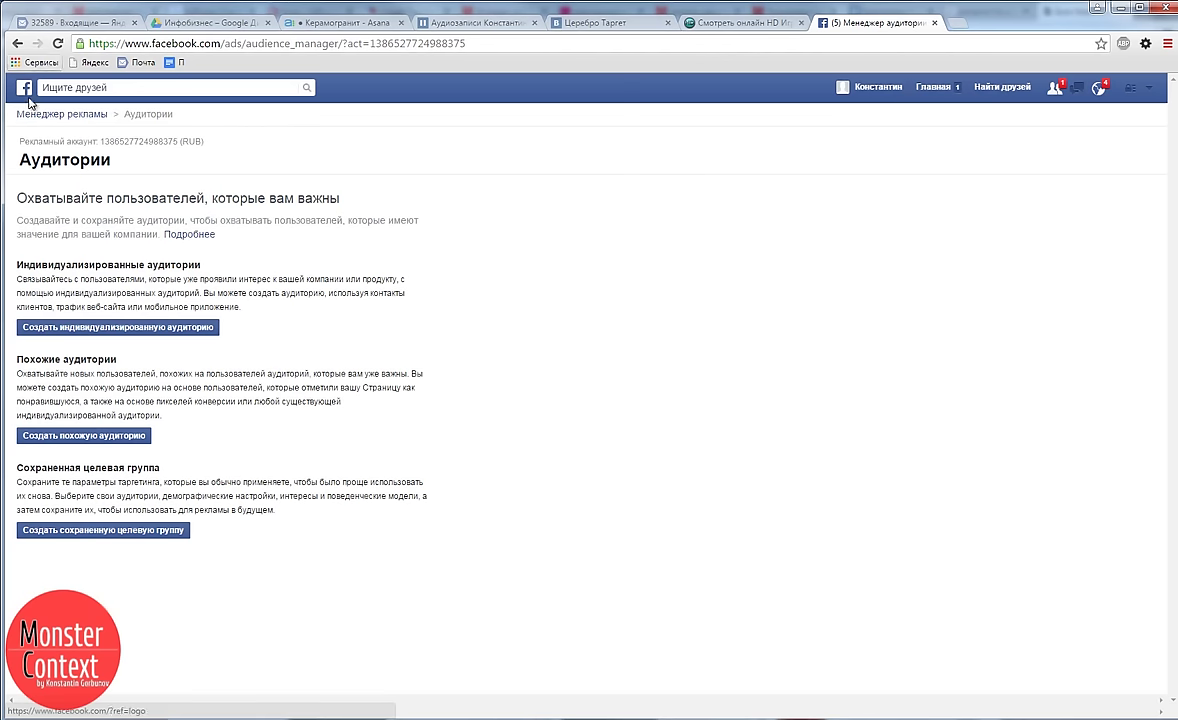
- In Facebook, go through ad management to the Audiences page and begin creating a custom audience
{"action": "left_click", "coordinate": [1155, 89]}
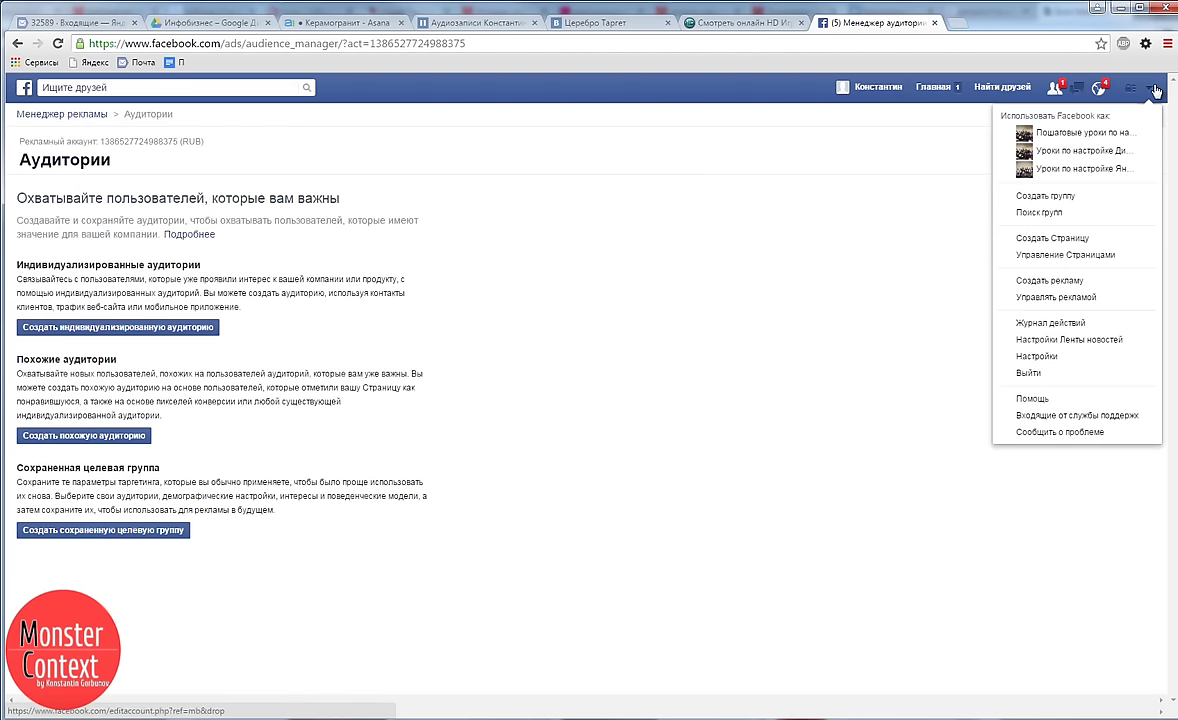
{"action": "left_click", "coordinate": [1062, 297]}
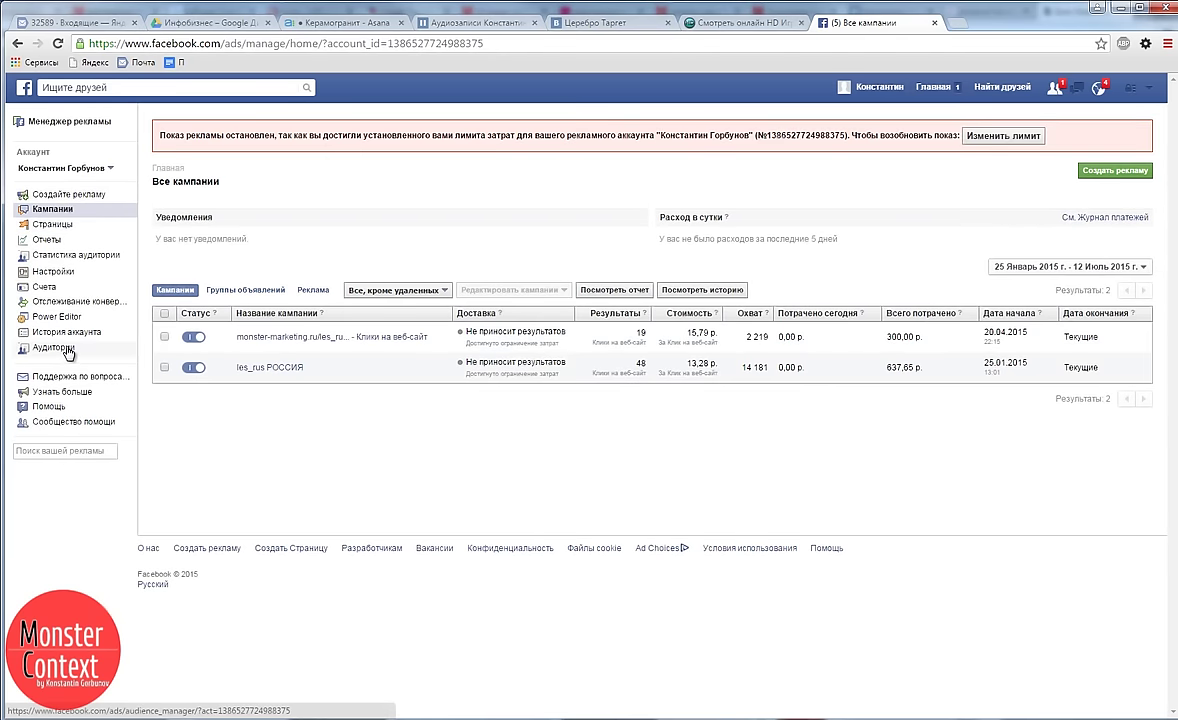
{"action": "left_click", "coordinate": [57, 350]}
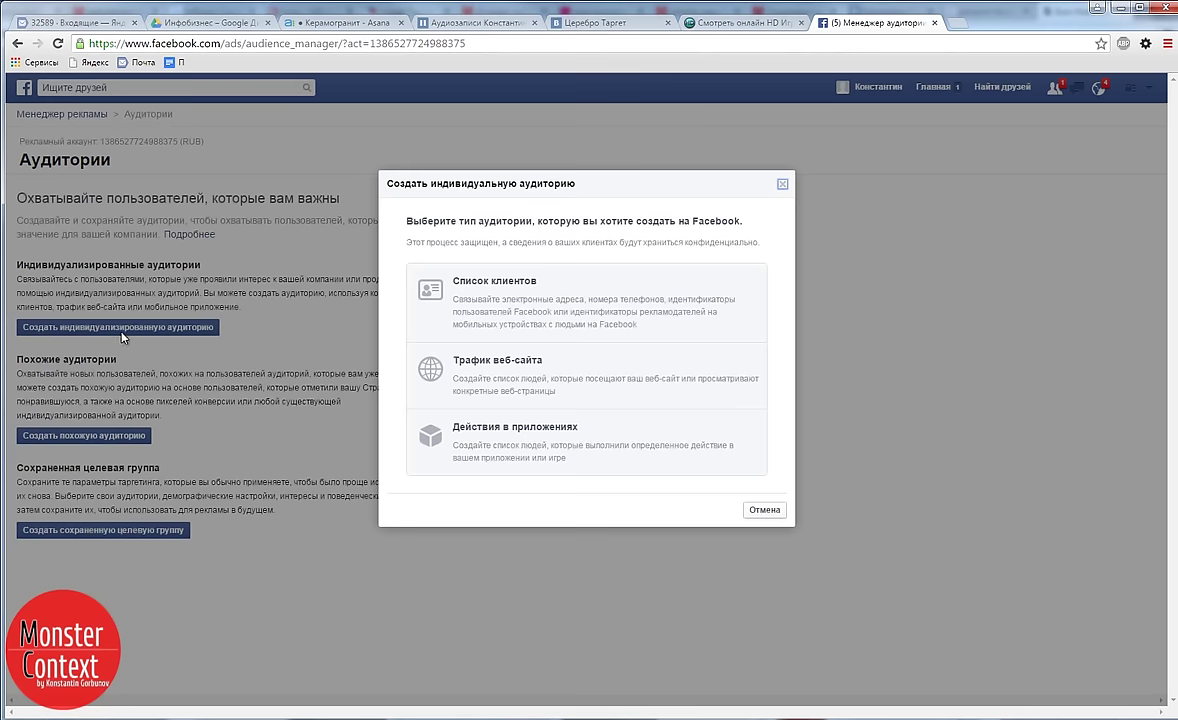
- Base the custom audience on website traffic, accept the terms, generate the remarketing pixel and copy its code
{"action": "left_click", "coordinate": [524, 381]}
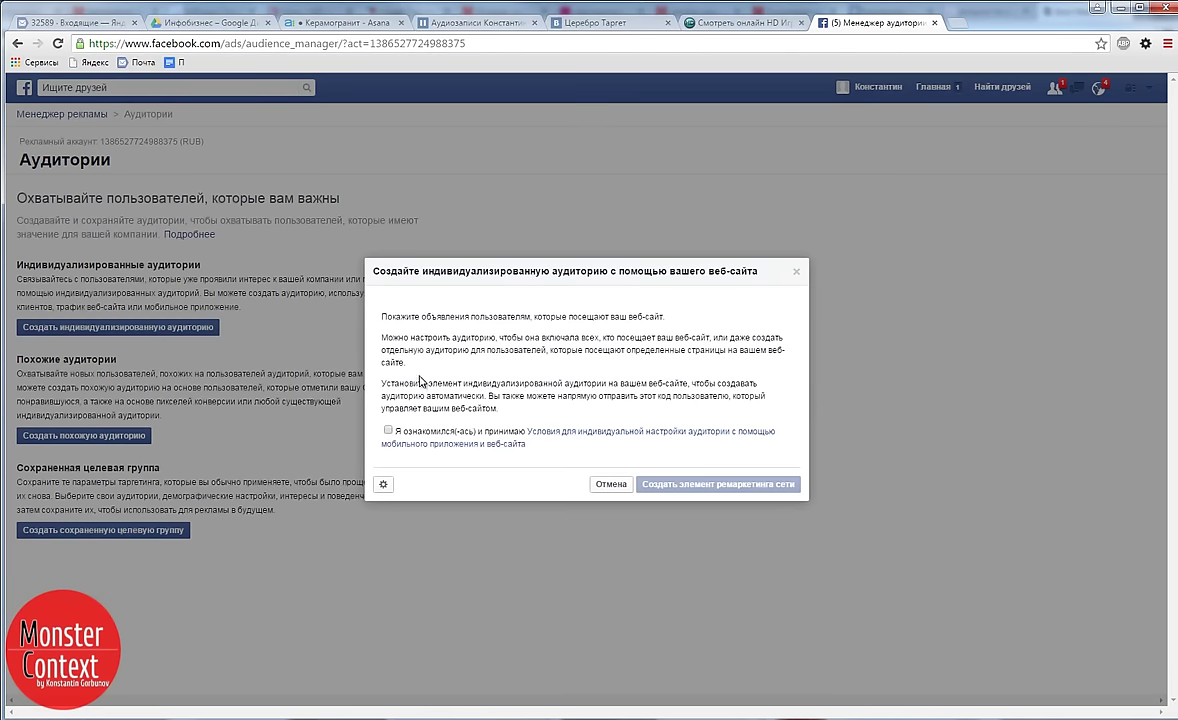
{"action": "left_click", "coordinate": [388, 431]}
{"action": "left_click", "coordinate": [678, 484]}
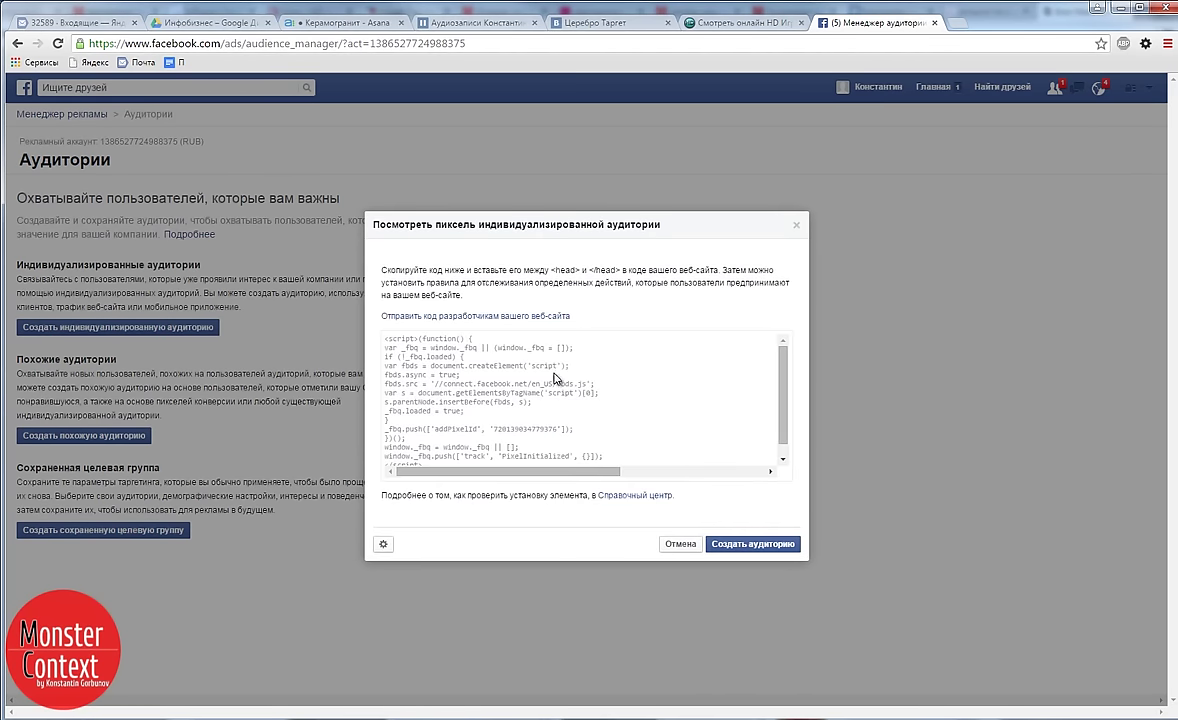
{"action": "left_click", "coordinate": [418, 370]}
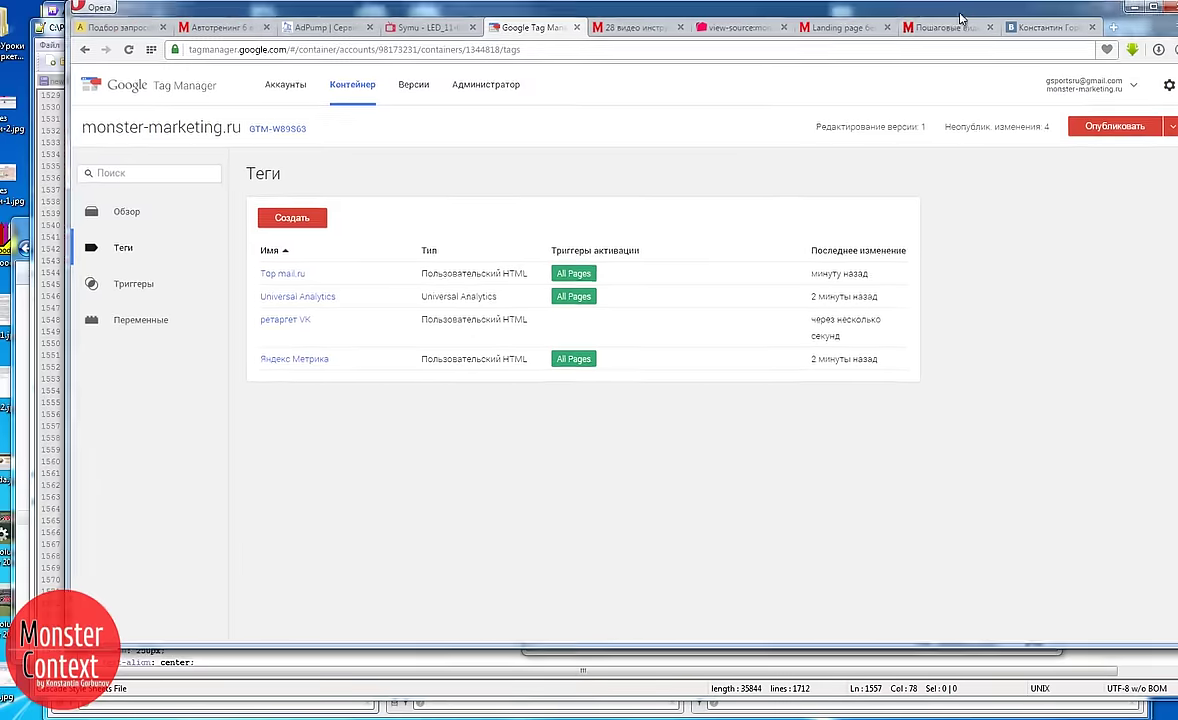
- Switch back to Google Tag Manager and start another custom HTML tag containing the copied Facebook pixel code
{"action": "double_click", "coordinate": [960, 18]}
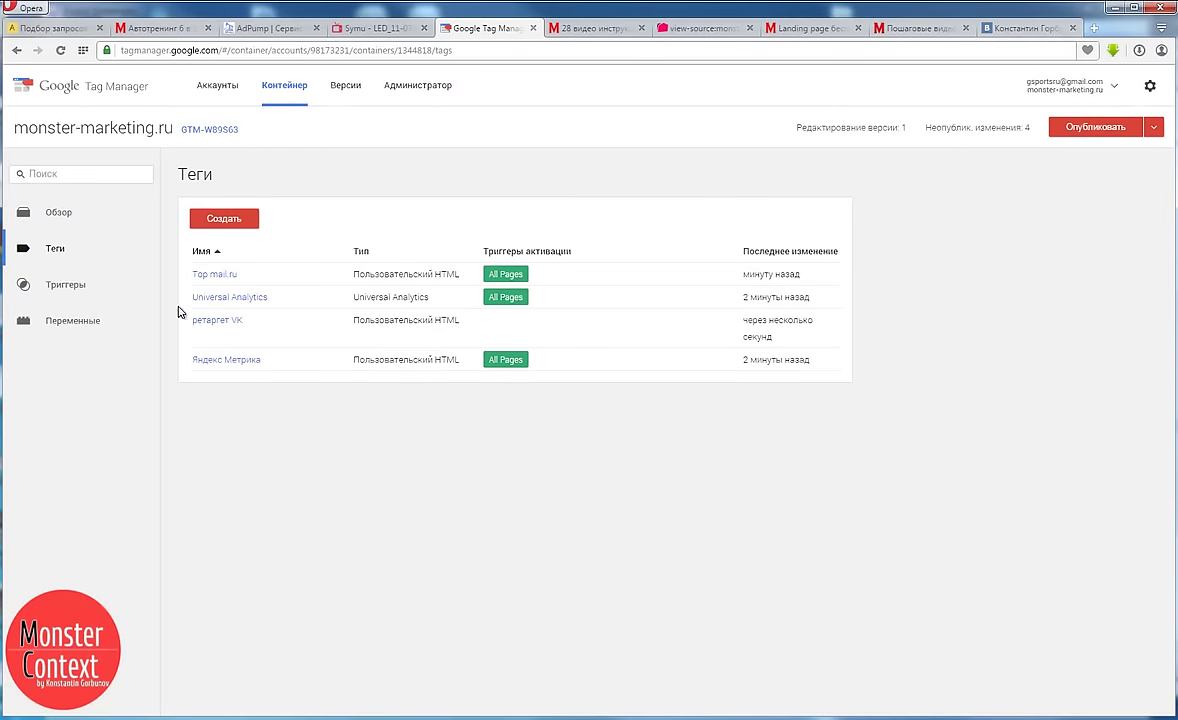
{"action": "left_click", "coordinate": [240, 226]}
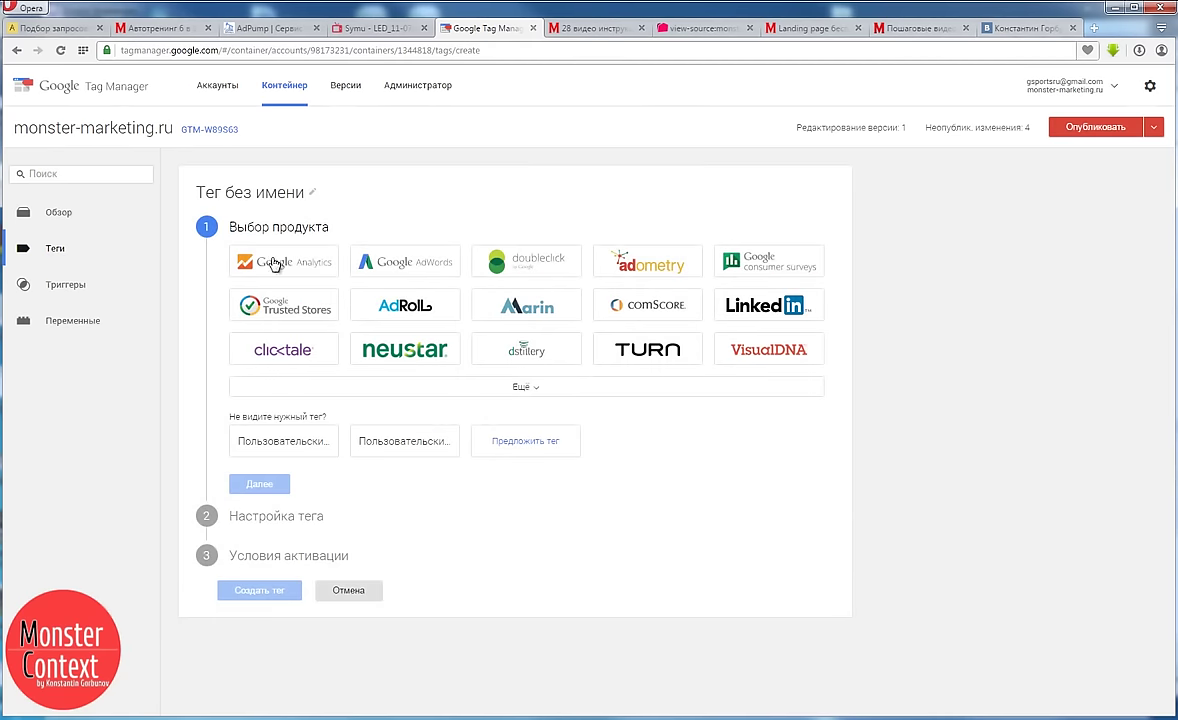
{"action": "left_click", "coordinate": [285, 441]}
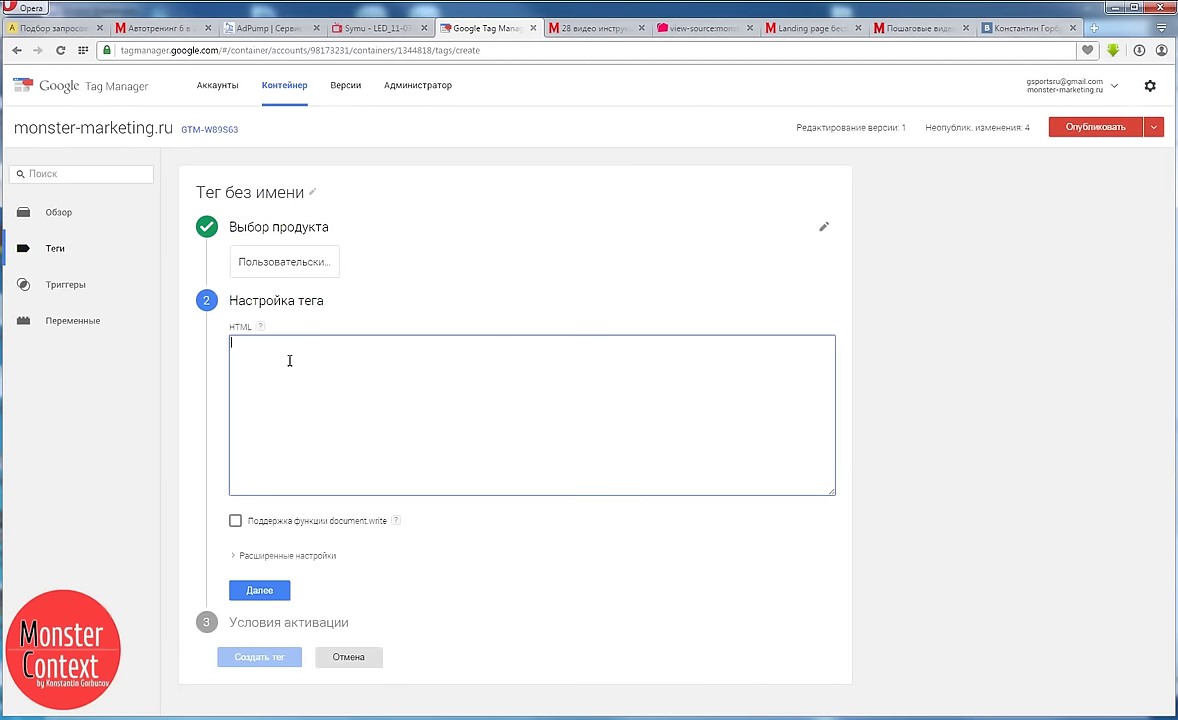
{"action": "key", "text": "ctrl+v"}
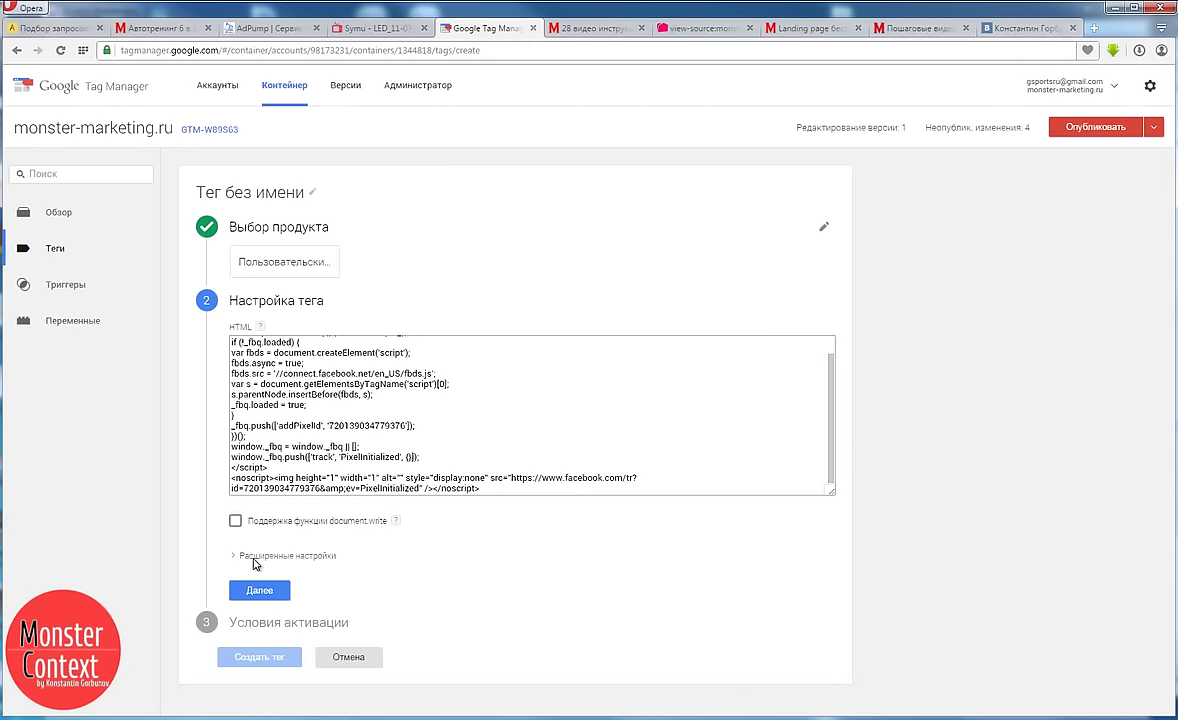
- Accept the pixel code and create the tag under the name Facebook without choosing a trigger
{"action": "left_click", "coordinate": [259, 590]}
{"action": "left_click", "coordinate": [266, 588]}
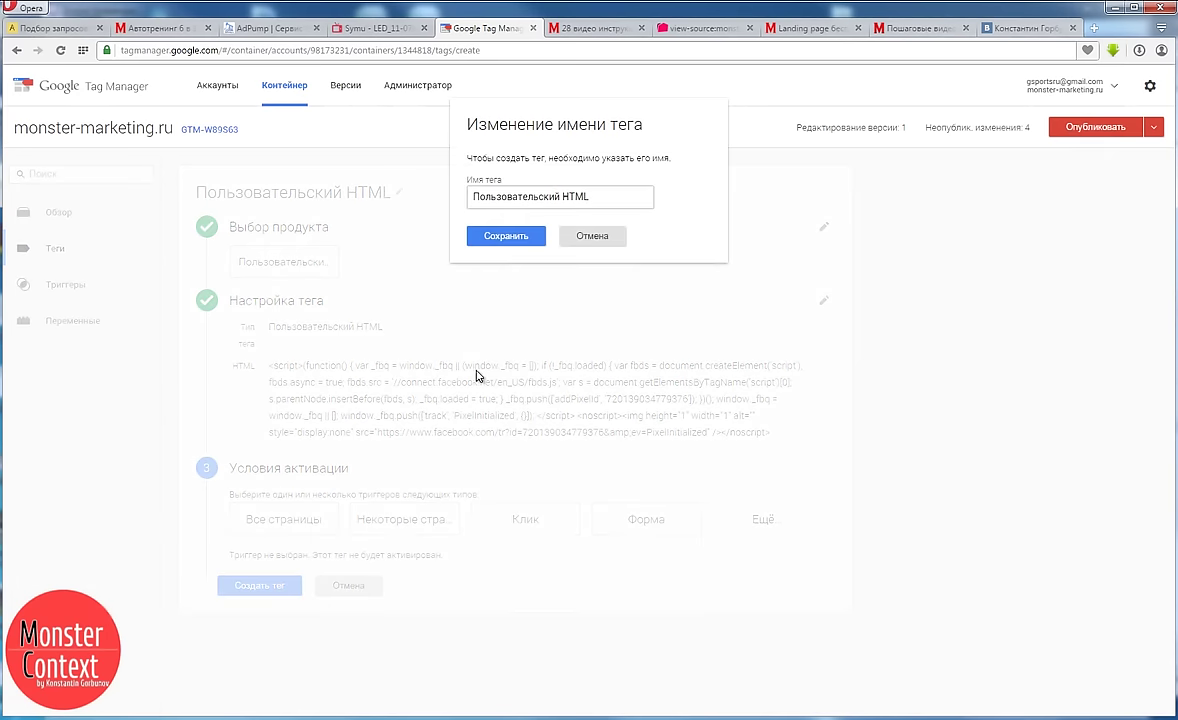
{"action": "triple_click", "coordinate": [555, 200]}
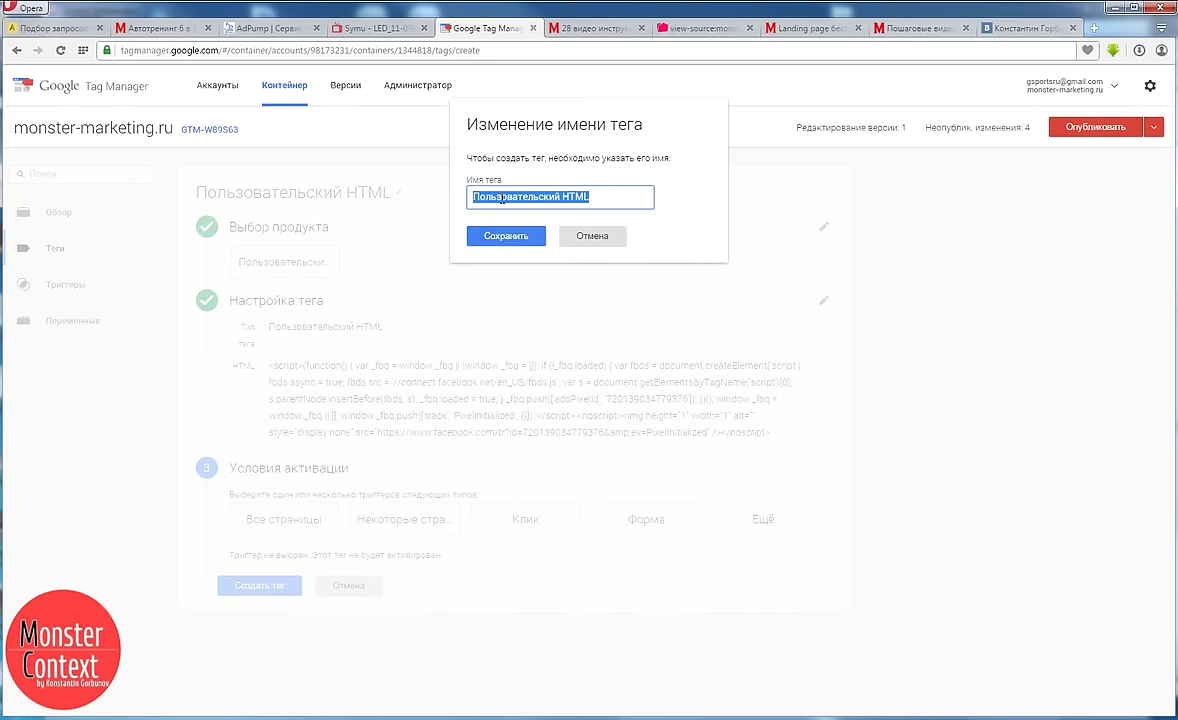
{"action": "type", "text": "Facebook"}
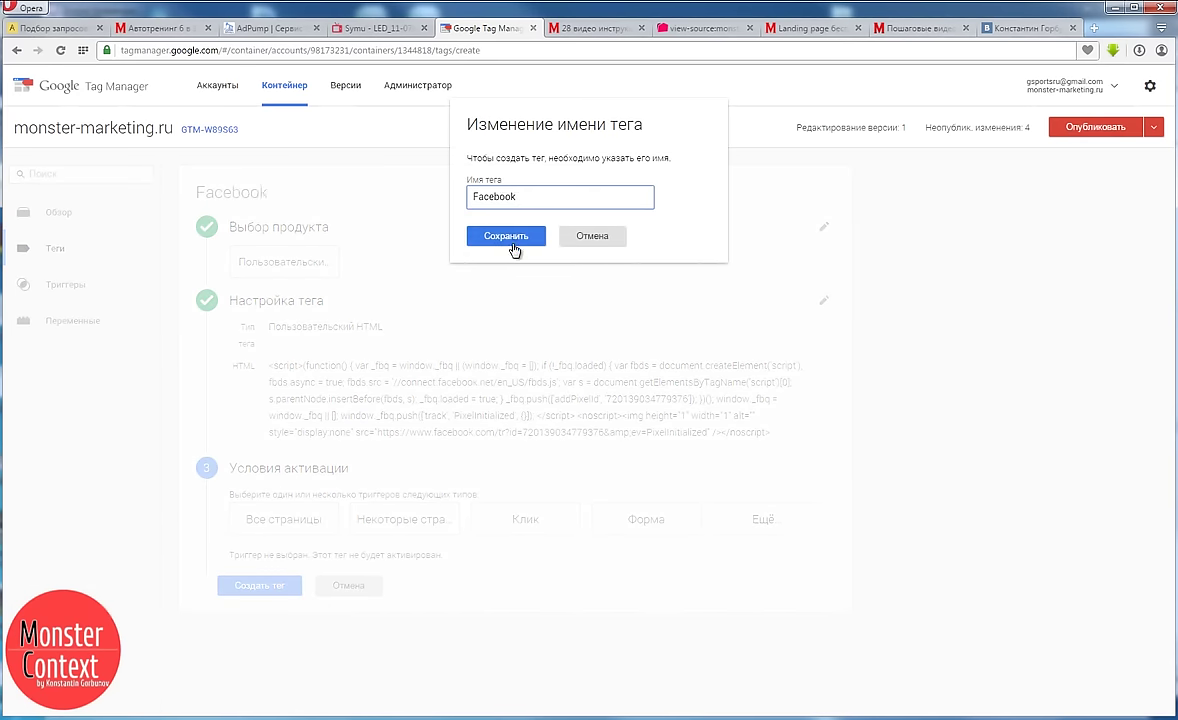
{"action": "left_click", "coordinate": [514, 234]}
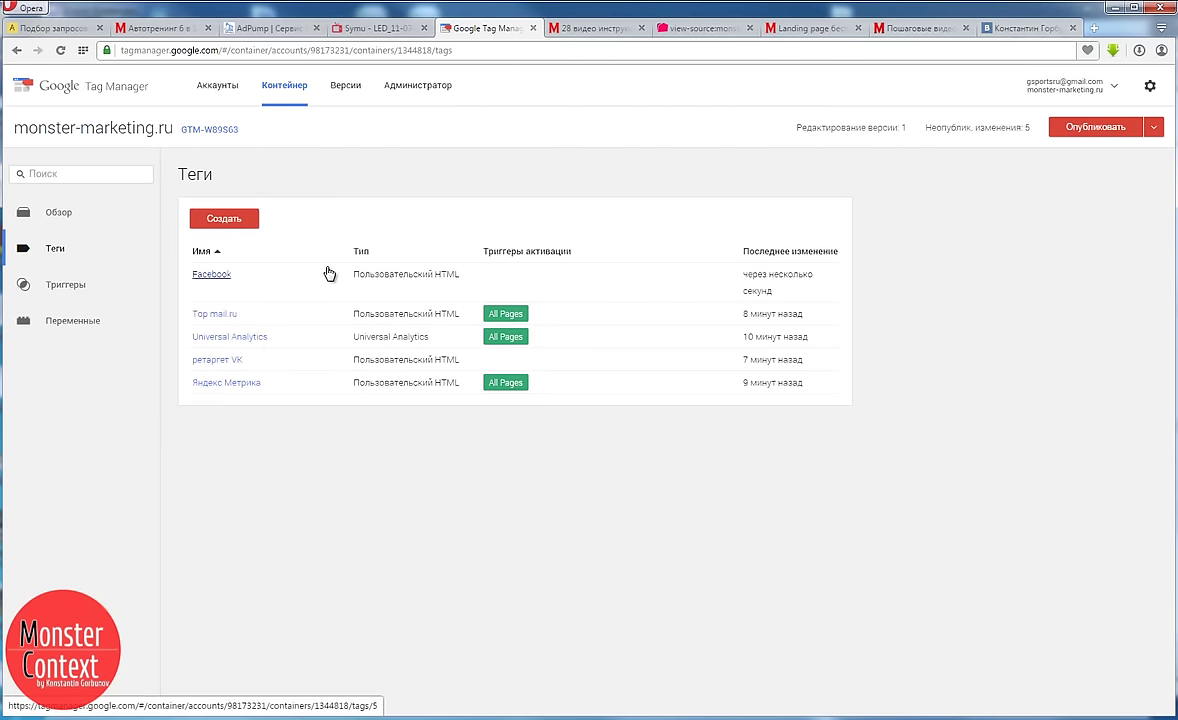
- Publish the container's pending changes immediately and open the monster-marketing.ru container's installation code
{"action": "left_click", "coordinate": [1093, 127]}
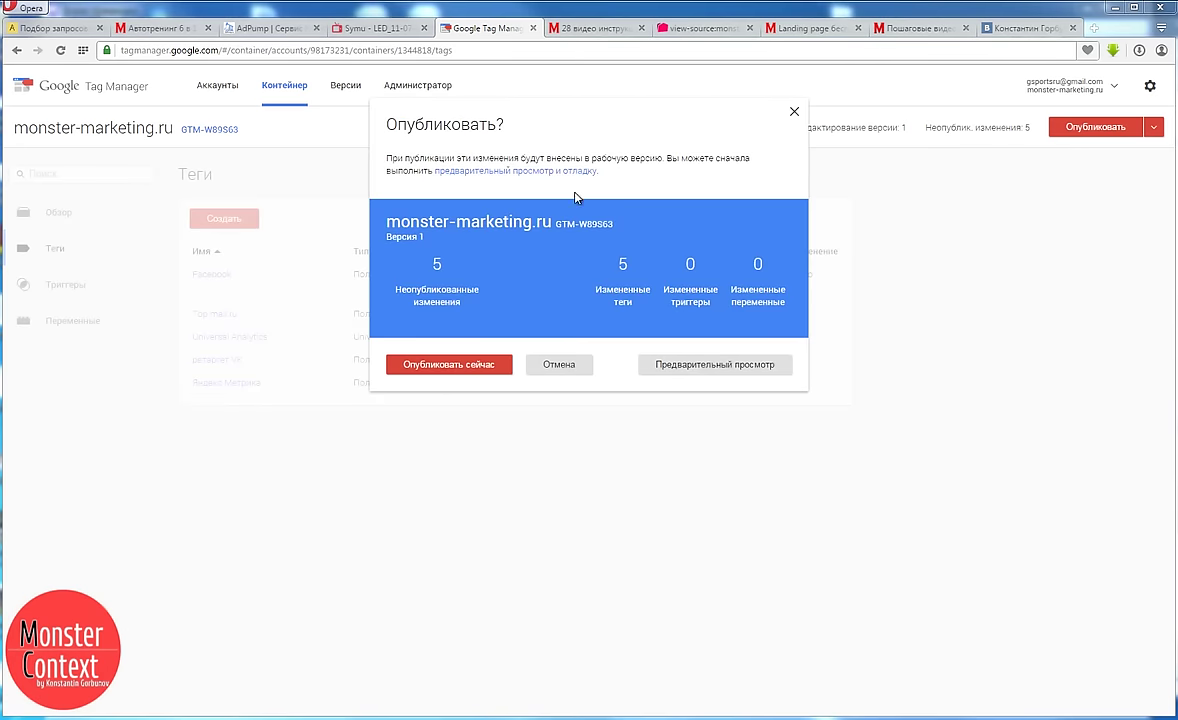
{"action": "left_click", "coordinate": [455, 367]}
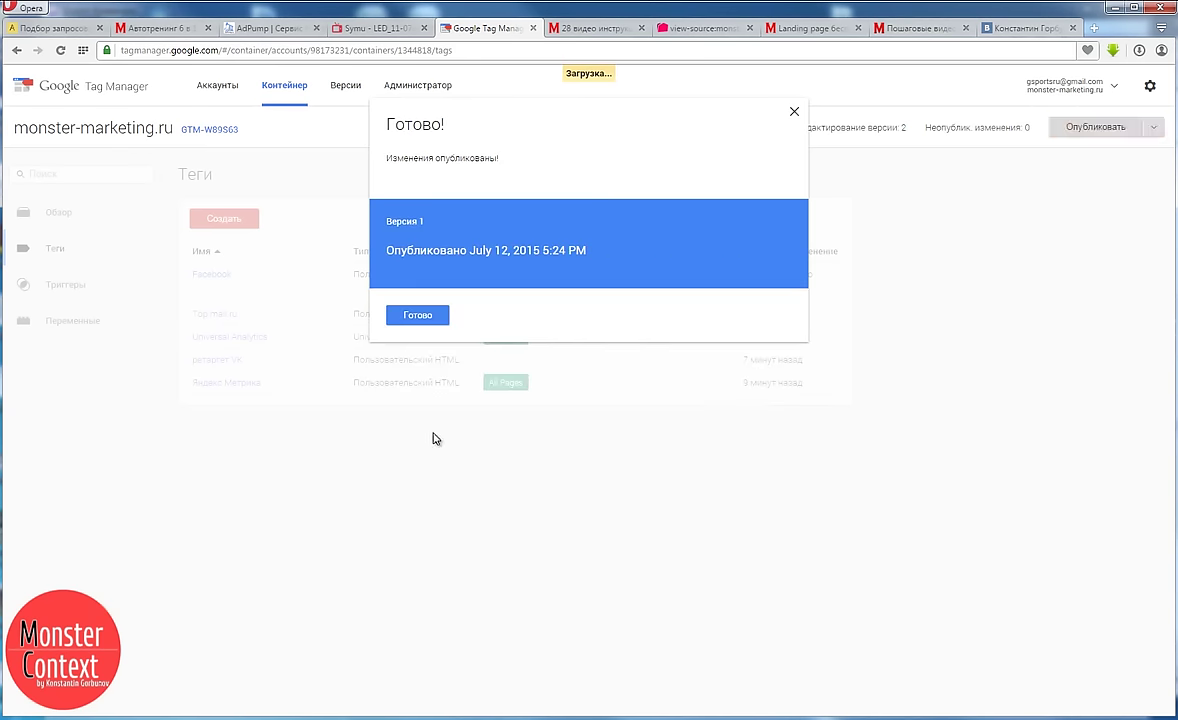
{"action": "left_click", "coordinate": [418, 316]}
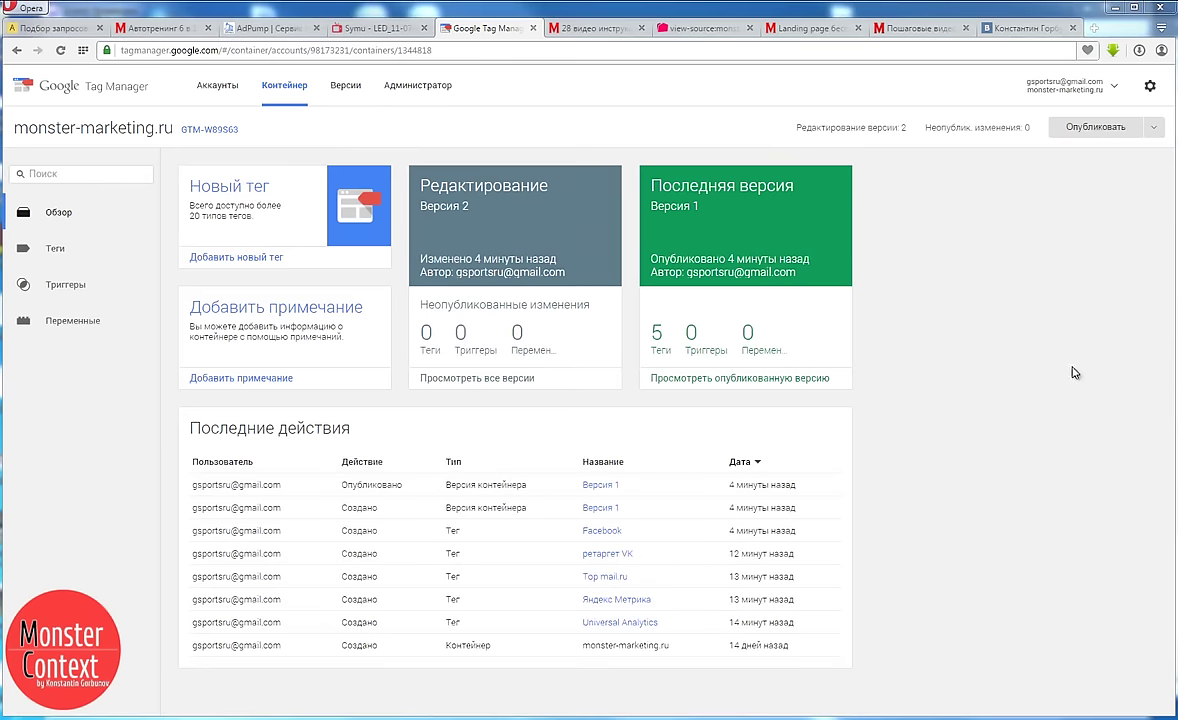
{"action": "left_click", "coordinate": [209, 129]}
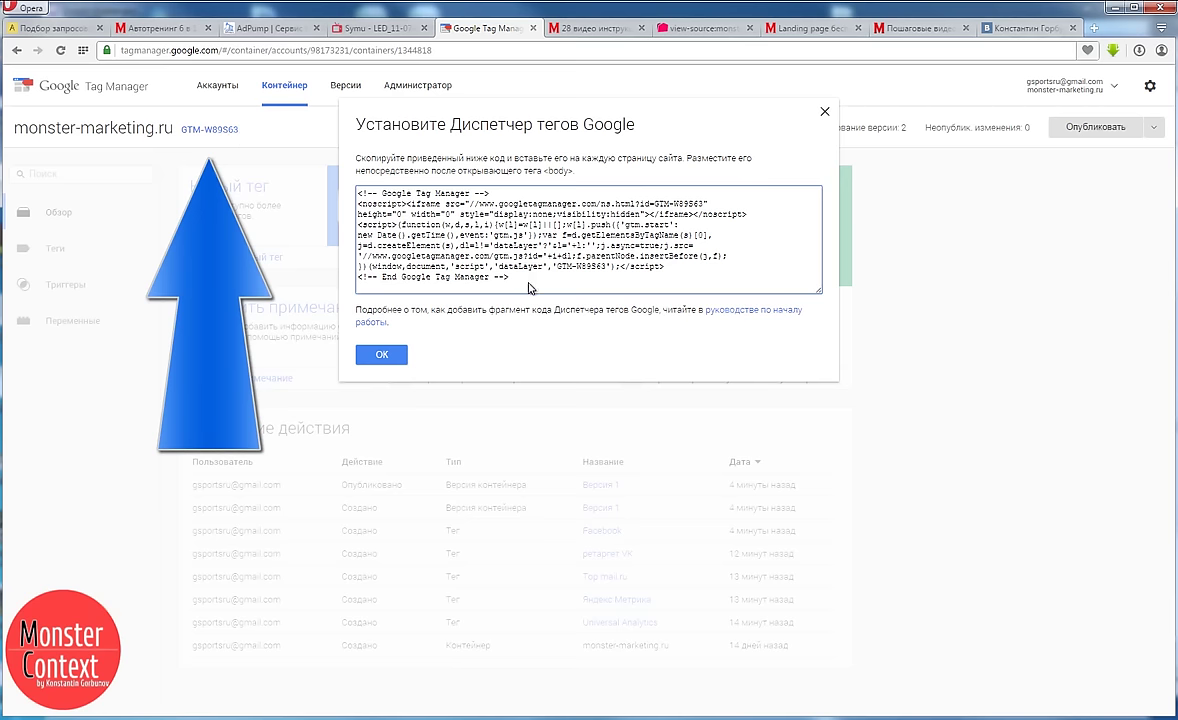
- Copy the container's entire Google Tag Manager installation code and switch to the landing page's PHP file in Notepad++
{"action": "left_click", "coordinate": [466, 221]}
{"action": "key", "text": "ctrl+c"}
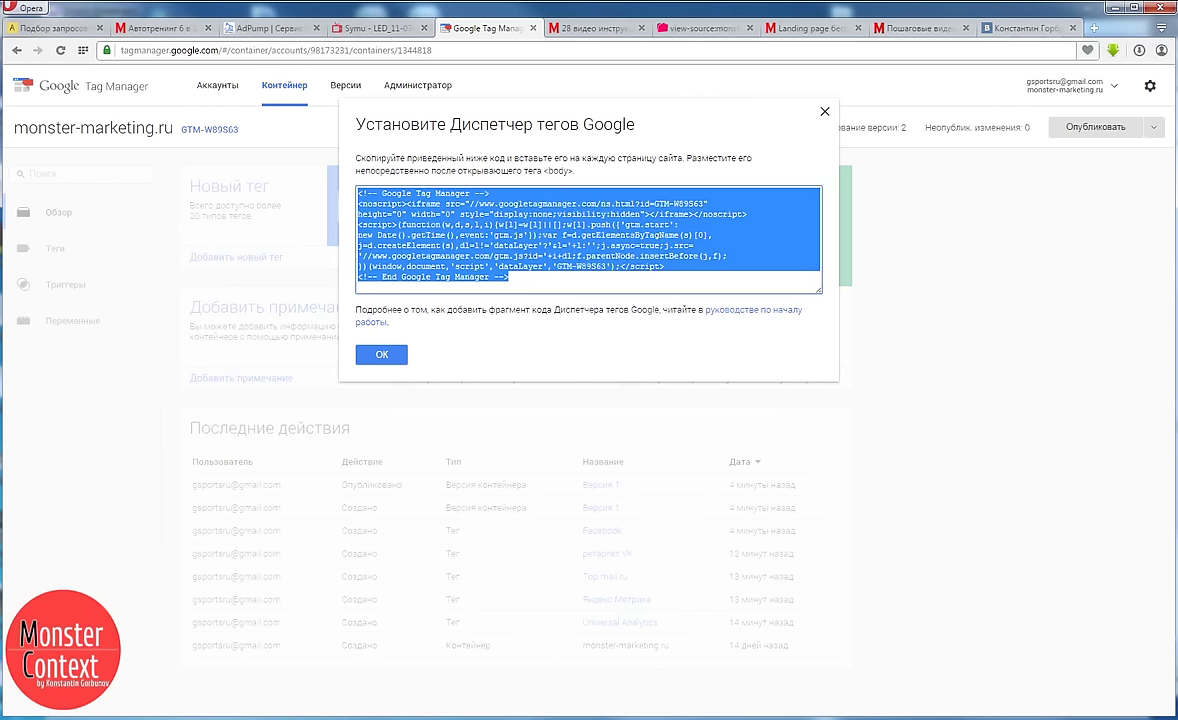
{"action": "key", "text": "alt+Tab"}
{"action": "scroll", "coordinate": [1049, 300], "scroll_direction": "down", "scroll_amount": 10}
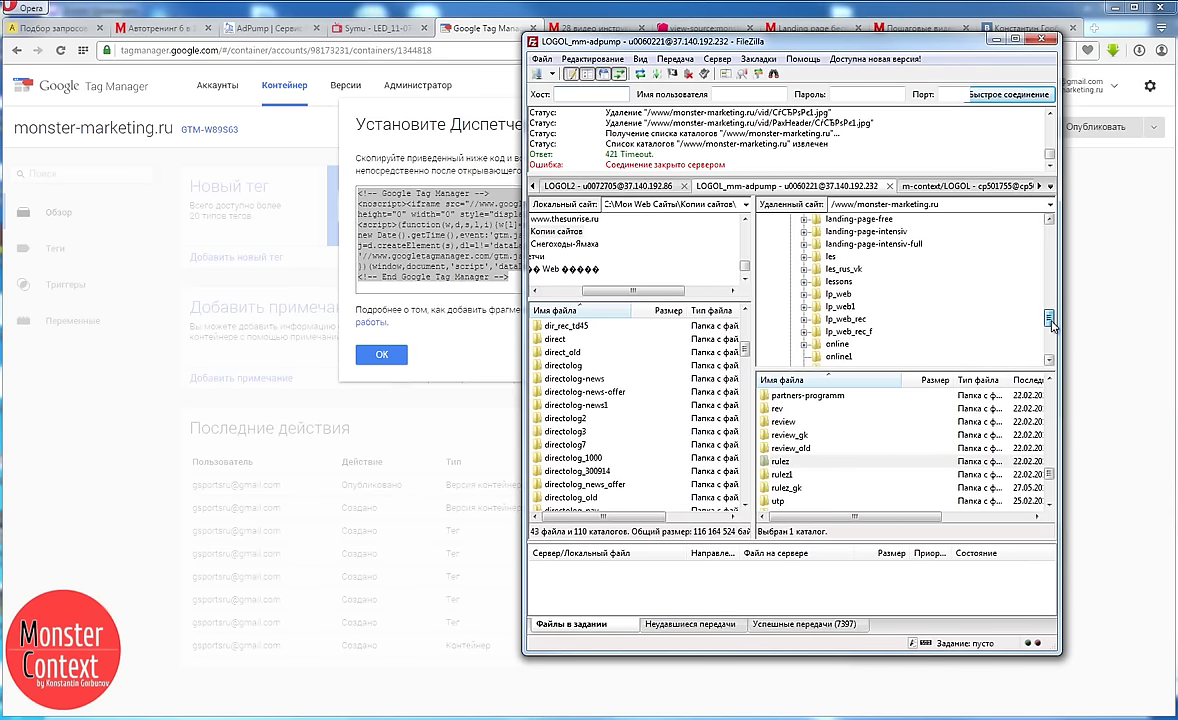
{"action": "key", "text": "alt+Tab"}
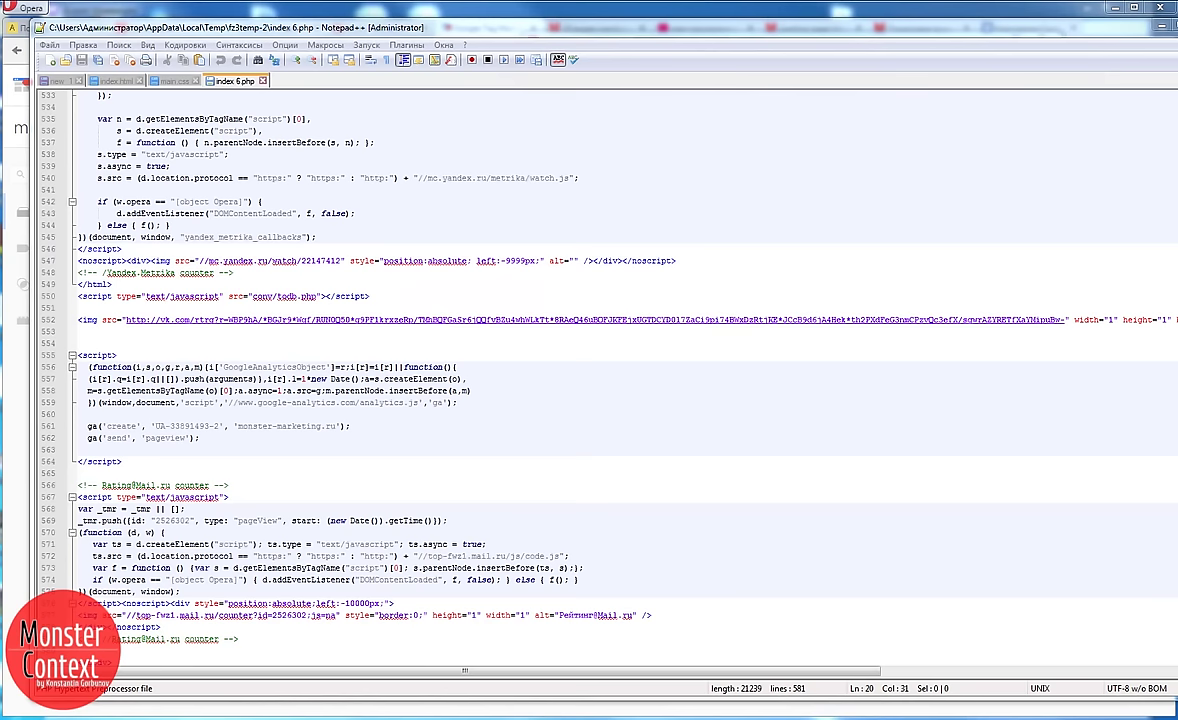
{"action": "left_click_drag", "start_coordinate": [257, 641], "coordinate": [44, 202]}
{"action": "scroll", "coordinate": [65, 371], "scroll_direction": "up", "scroll_amount": 1}
{"action": "scroll", "coordinate": [60, 302], "scroll_direction": "up", "scroll_amount": 4}
{"action": "scroll", "coordinate": [45, 224], "scroll_direction": "up", "scroll_amount": 1}
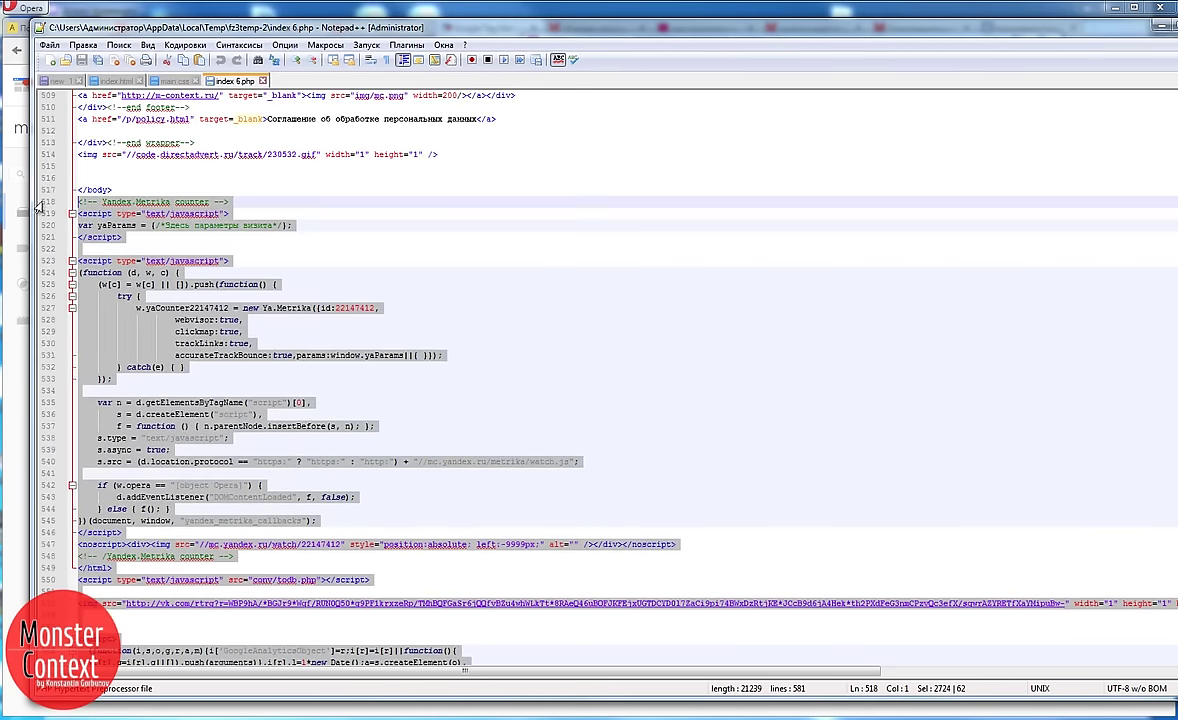
{"action": "key", "text": "Delete"}
{"action": "key", "text": "ctrl+v"}
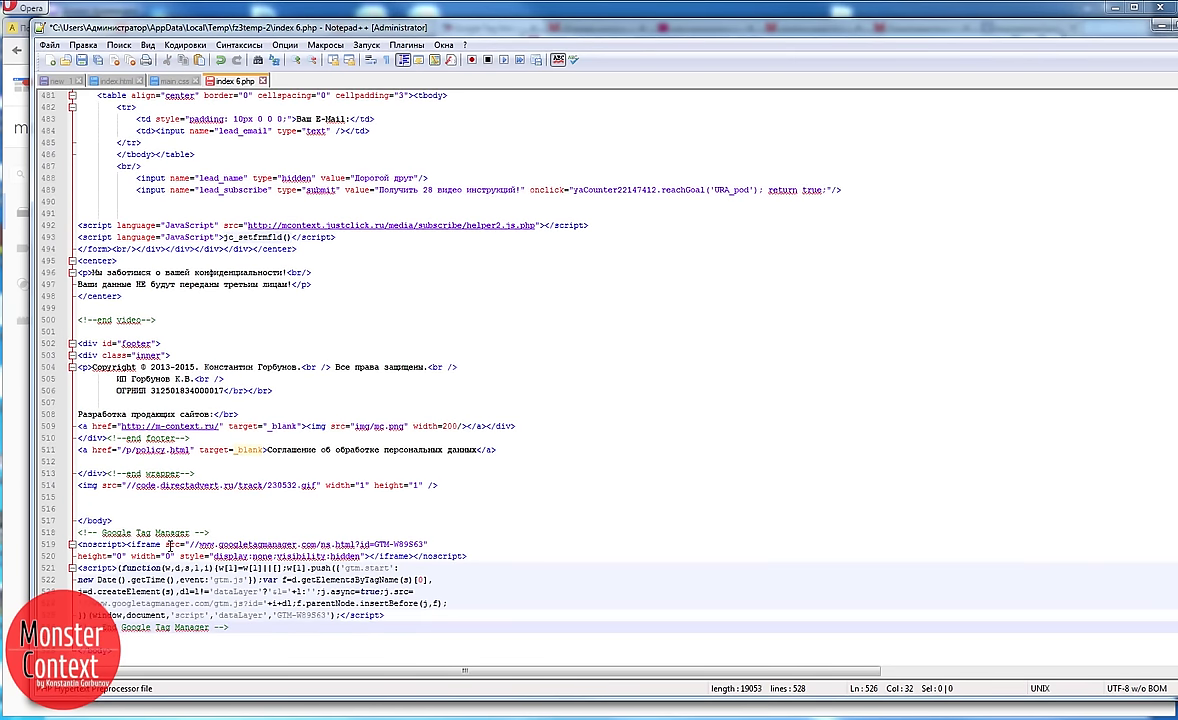
- Save the edited page file and upload it back to the server in FileZilla, overwriting index.php in /www/monster-marketing.ru/p
{"action": "key", "text": "ctrl+s"}
{"action": "left_click", "coordinate": [324, 714]}
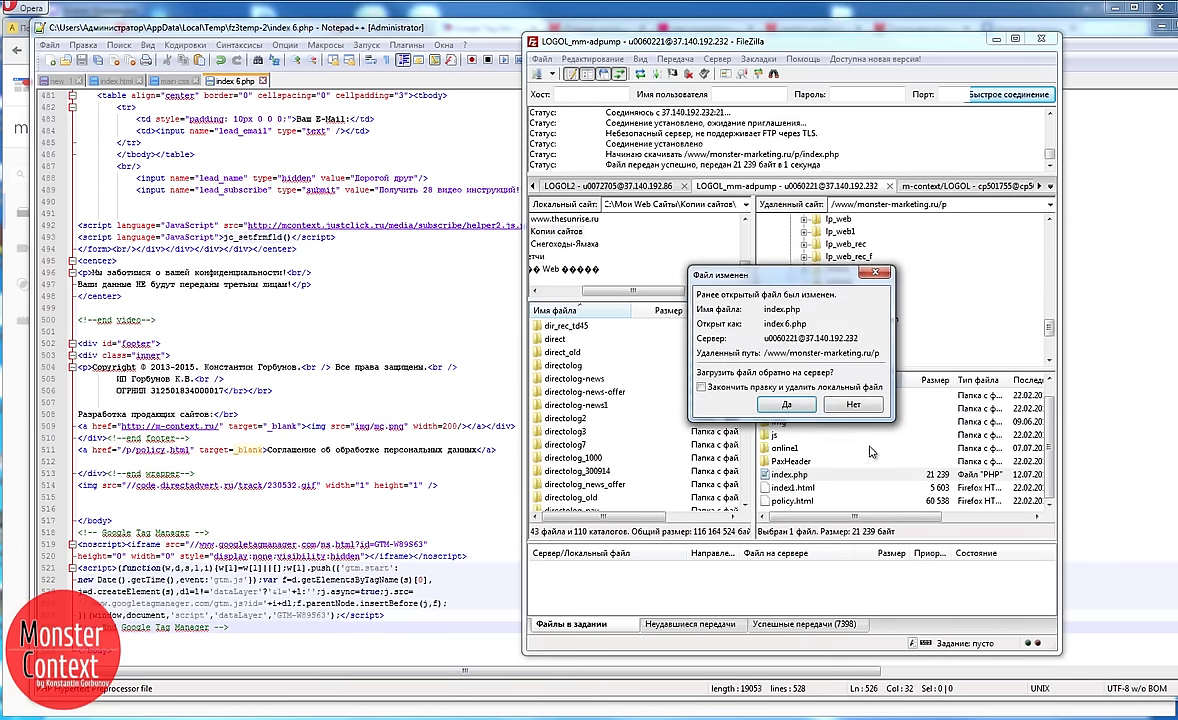
{"action": "left_click", "coordinate": [800, 406]}
- Return to the Opera browser and reload the landing page monster-marketing.ru/p/
{"action": "key", "text": "alt+Tab"}
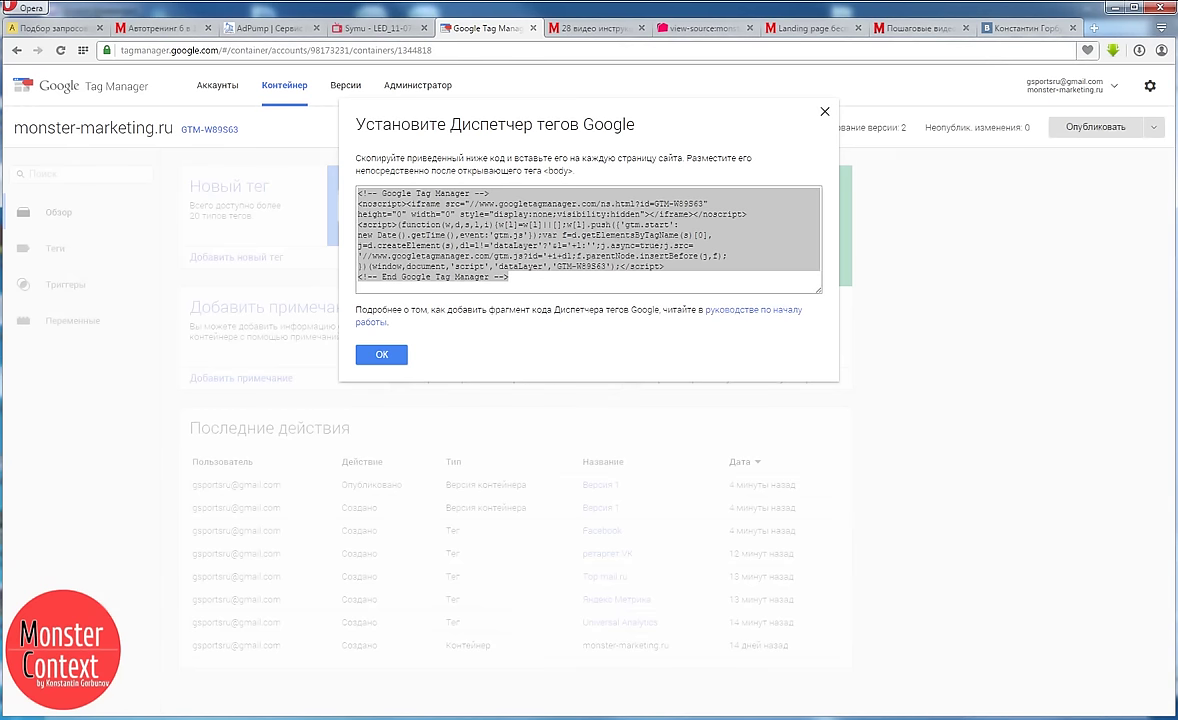
{"action": "left_click", "coordinate": [588, 28]}
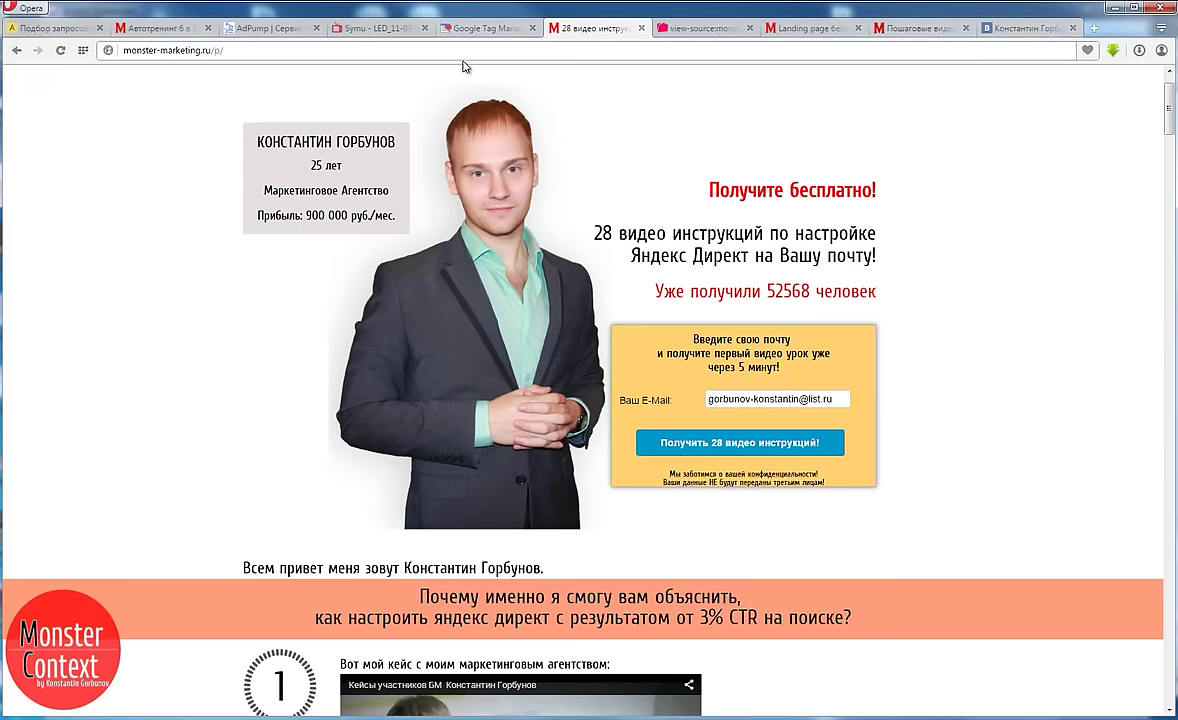
{"action": "left_click", "coordinate": [325, 50]}
{"action": "key", "text": "Return"}
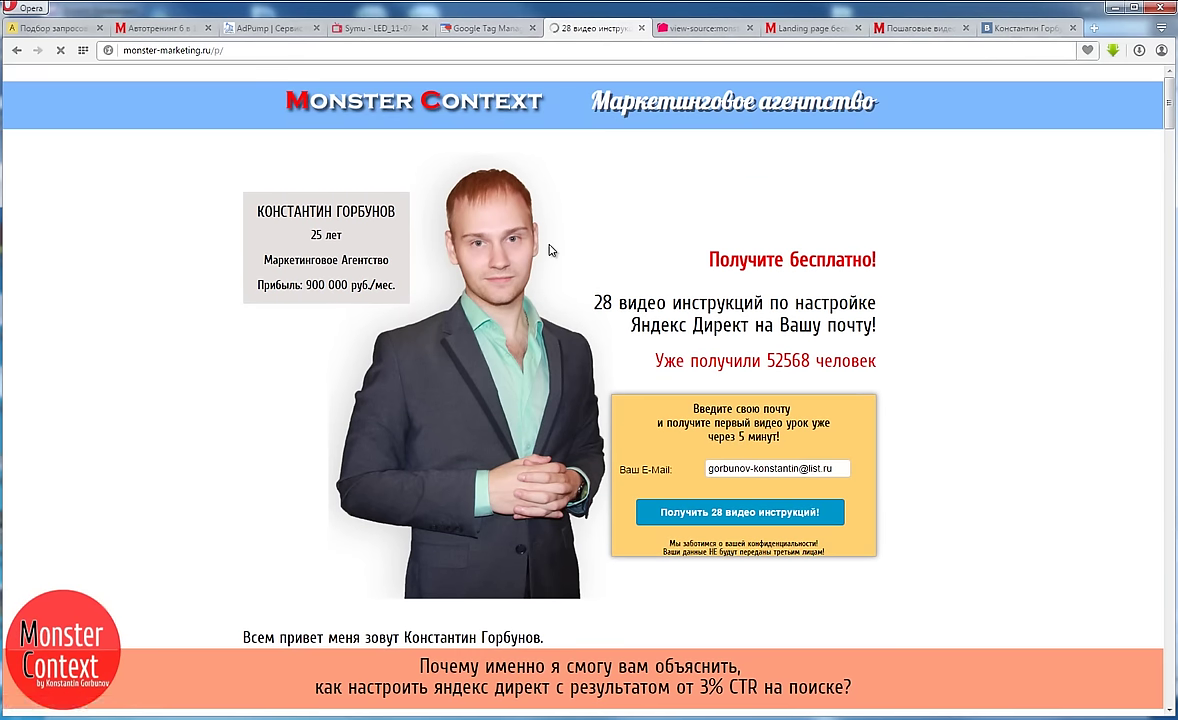
{"action": "scroll", "coordinate": [549, 250], "scroll_direction": "down", "scroll_amount": 1}
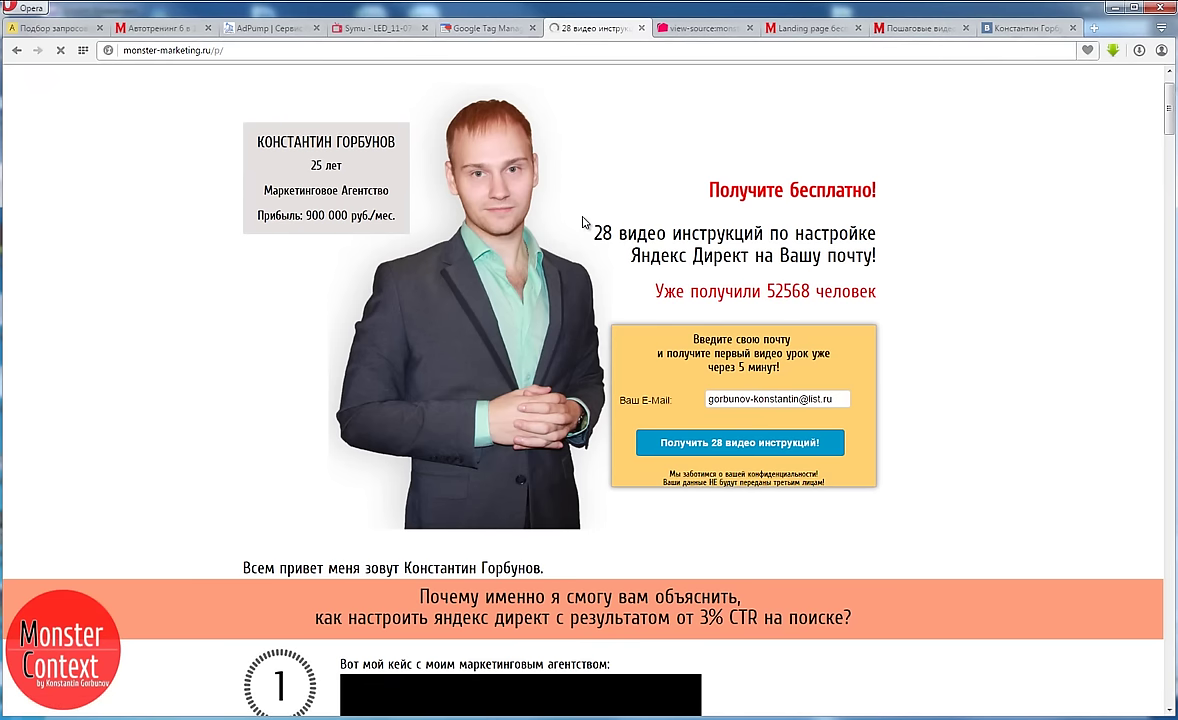
- View the landing page's source code and highlight the Google Tag Manager snippet near its end to check the installation
{"action": "right_click", "coordinate": [584, 220]}
{"action": "left_click", "coordinate": [627, 364]}
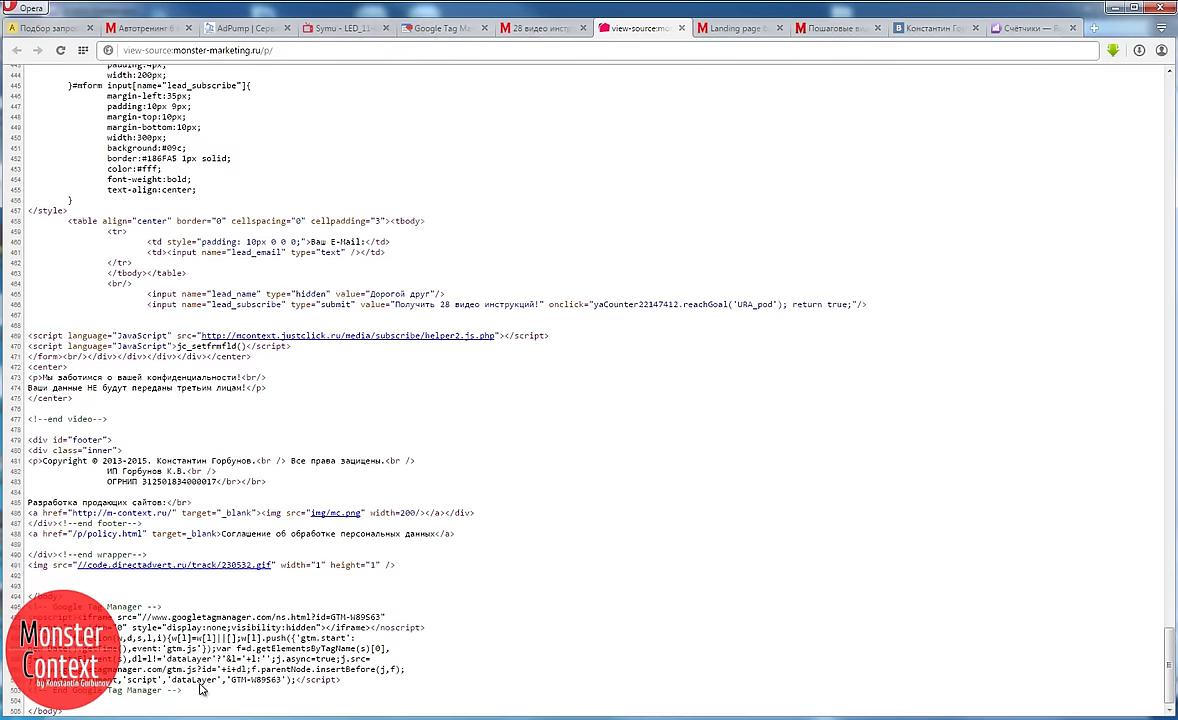
{"action": "left_click_drag", "start_coordinate": [183, 690], "coordinate": [27, 603]}
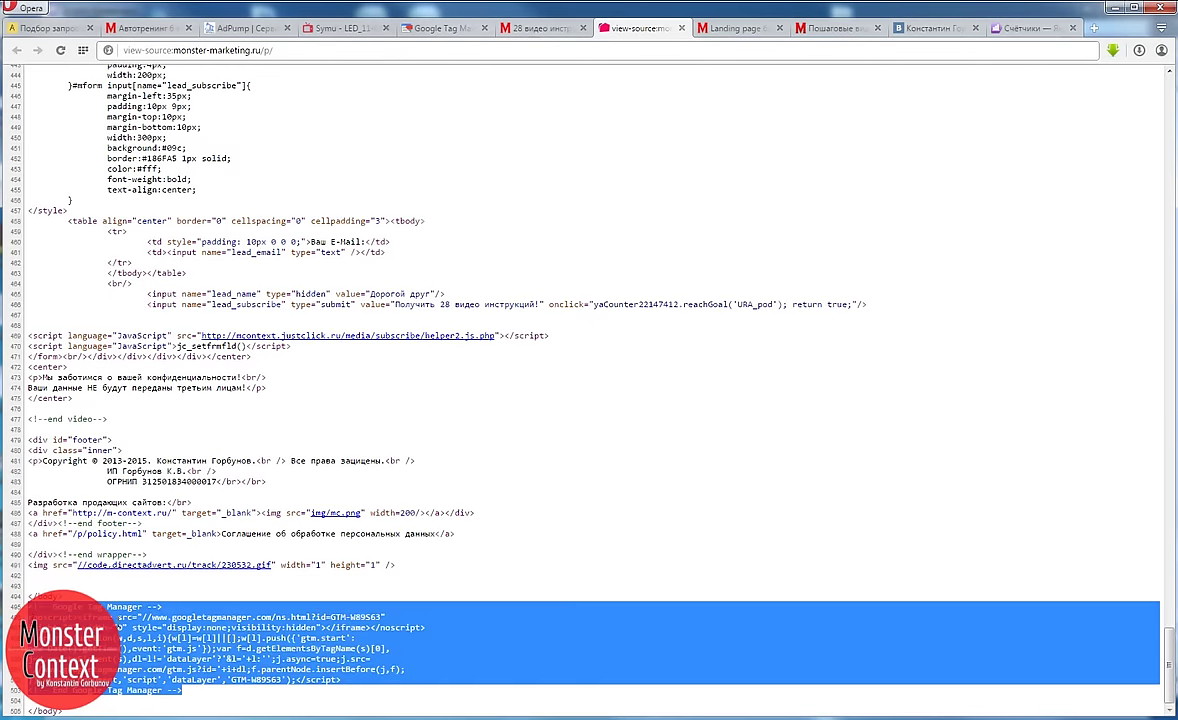
{"action": "left_click", "coordinate": [110, 625]}
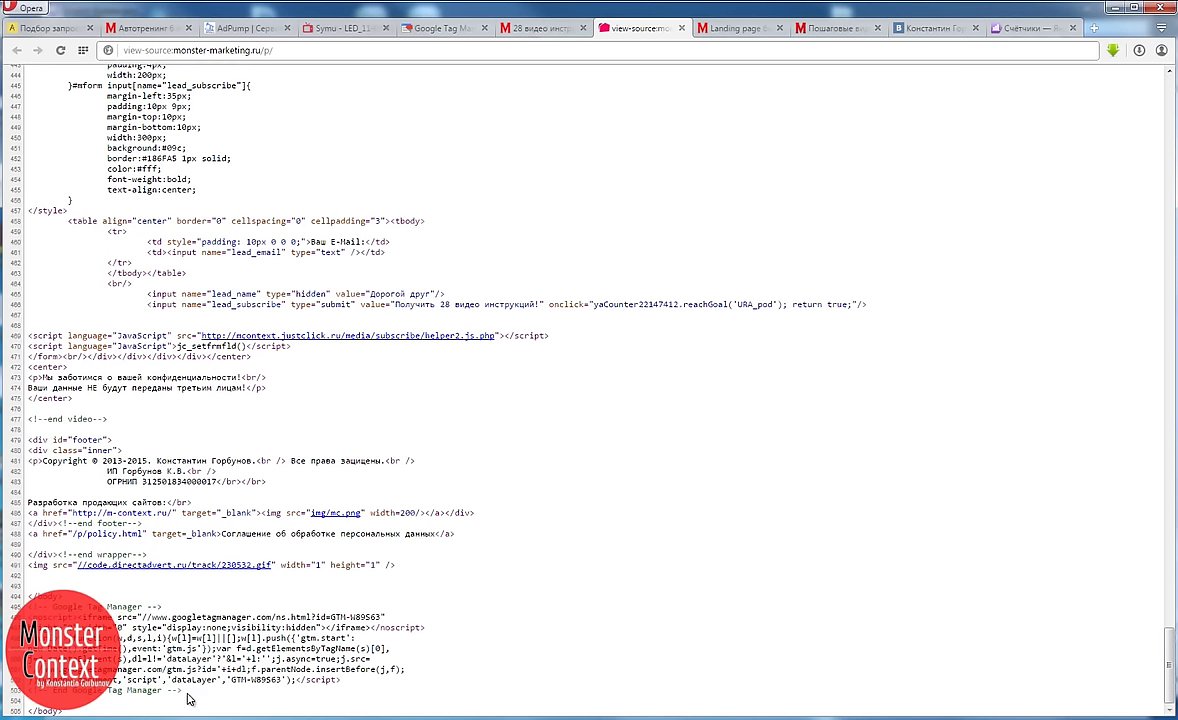
- Look at the Yandex.Metrica counter list and return to the monster-marketing.ru/p/ landing page
{"action": "left_click", "coordinate": [1020, 28]}
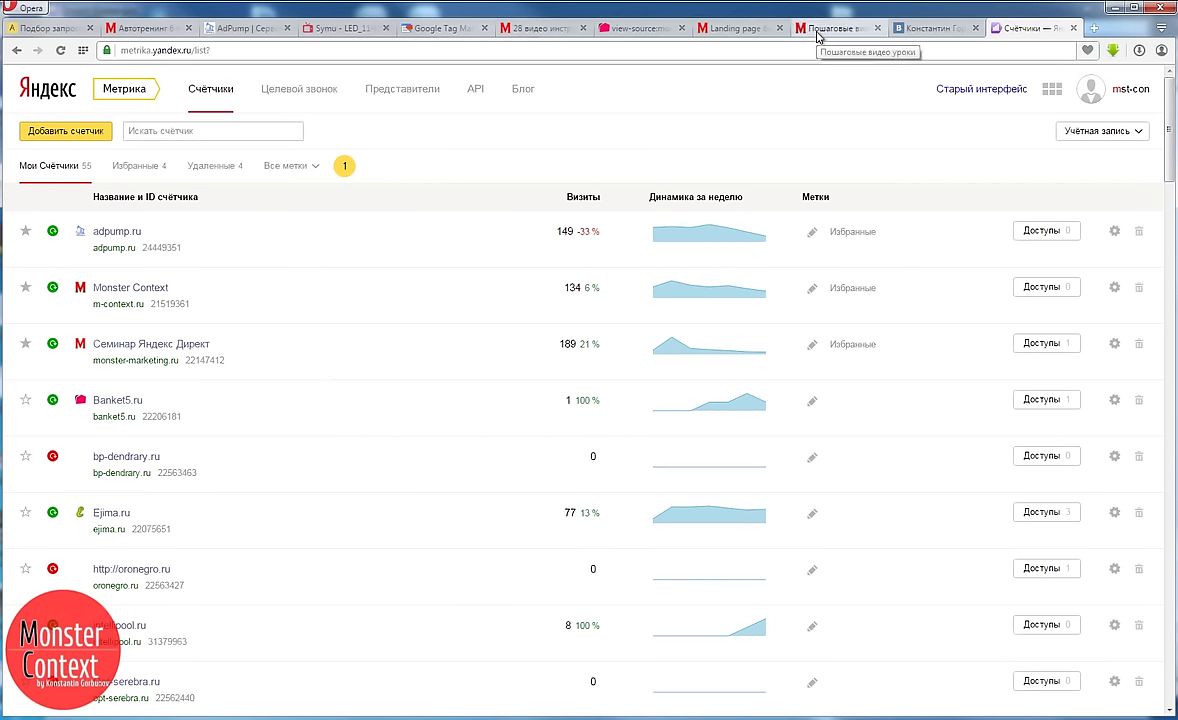
{"action": "left_click", "coordinate": [527, 30]}
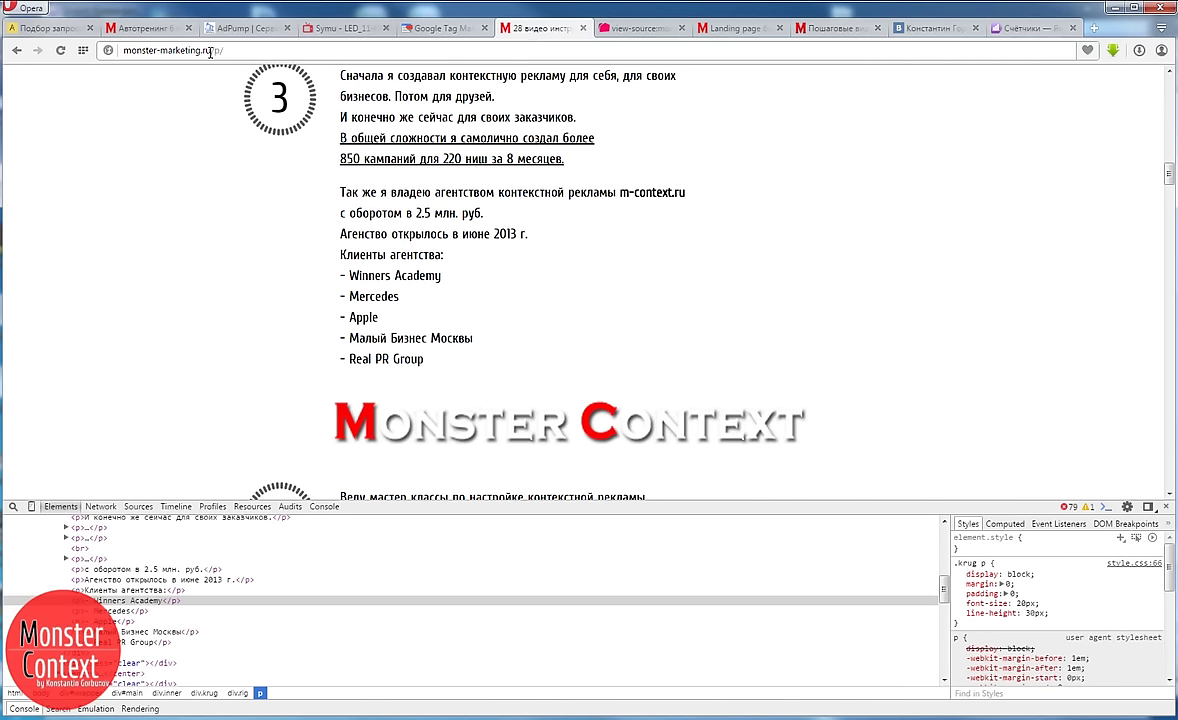